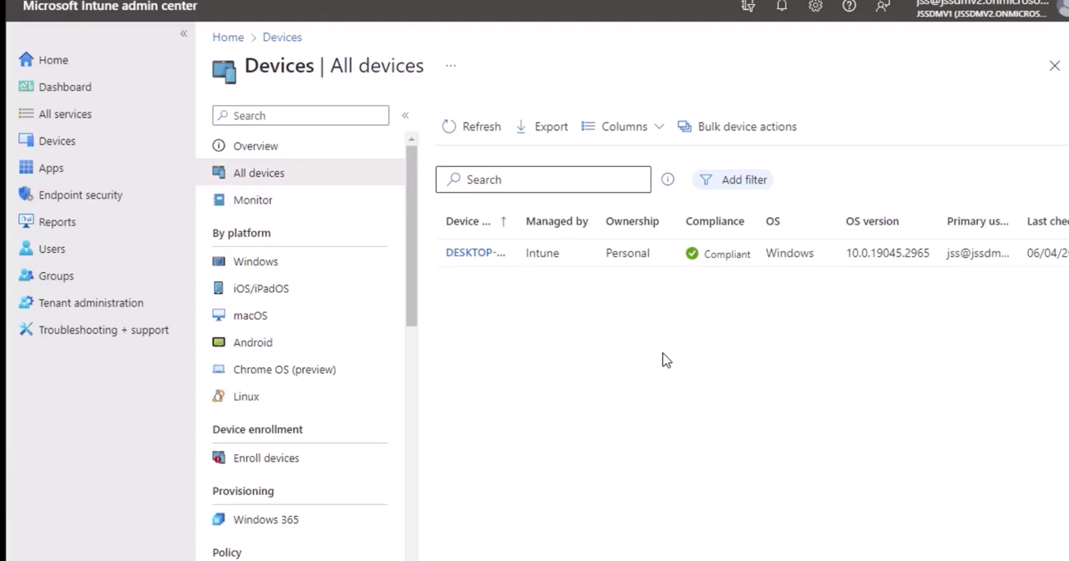
# - Open device monitoring and review the Autopilot deployments, incomplete user enrollments, enrollment failures and cloud attached devices reports
pyautogui.click(286, 208)
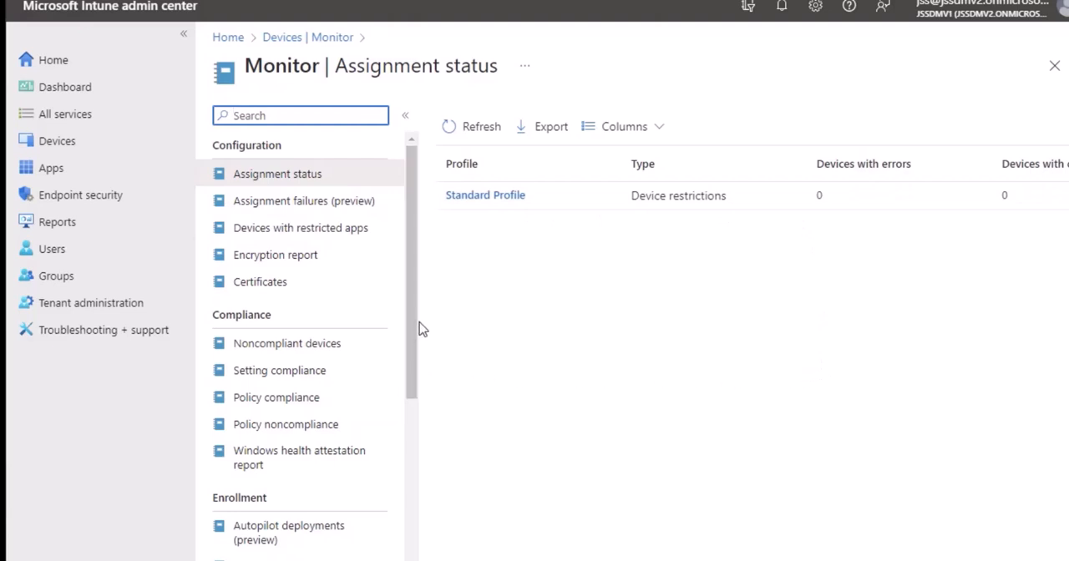
pyautogui.scroll(-1, 410, 380)
pyautogui.scroll(-3, 415, 392)
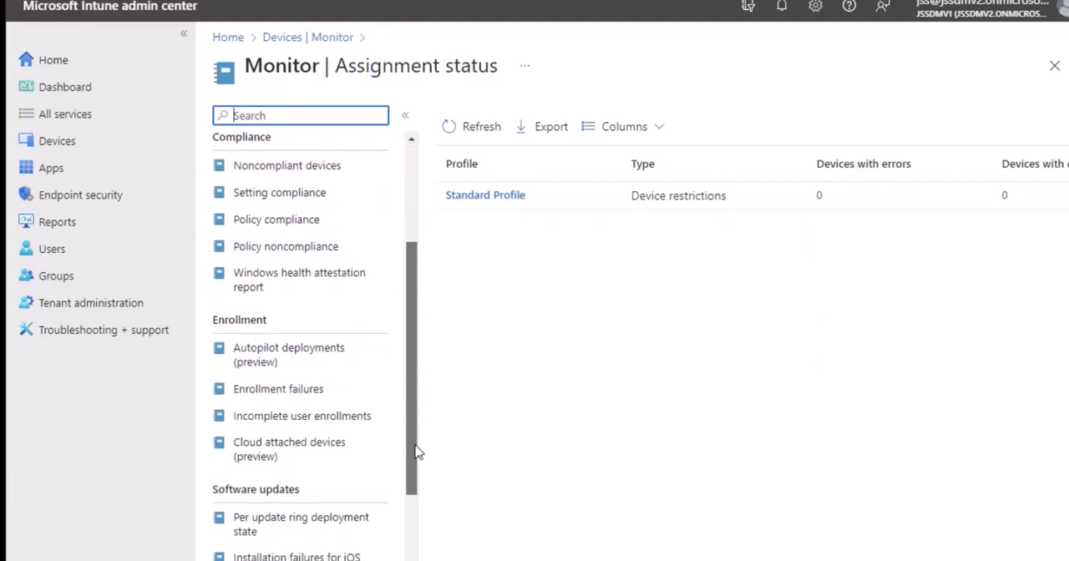
pyautogui.click(293, 359)
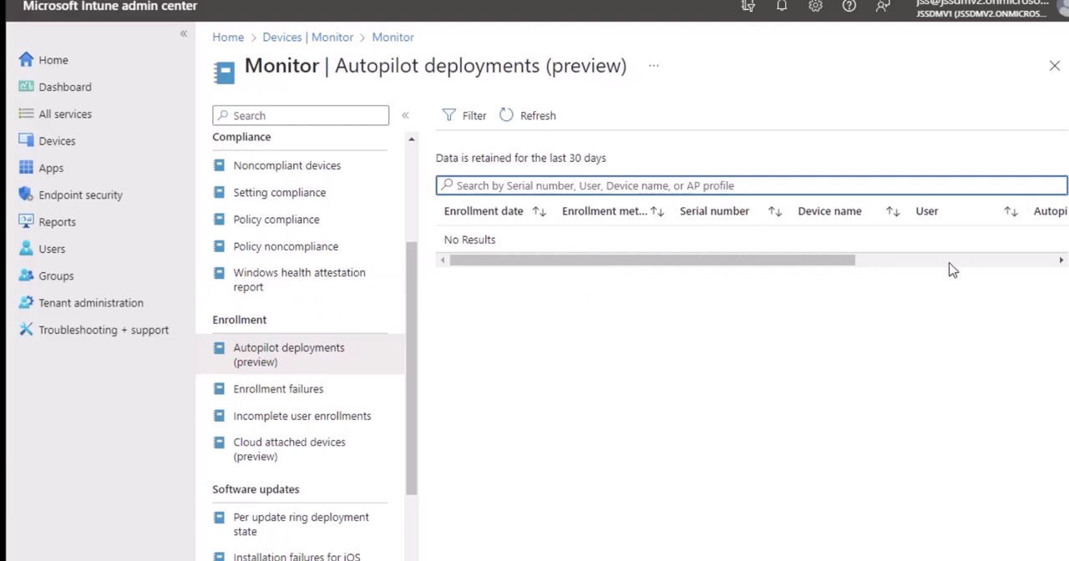
pyautogui.click(317, 422)
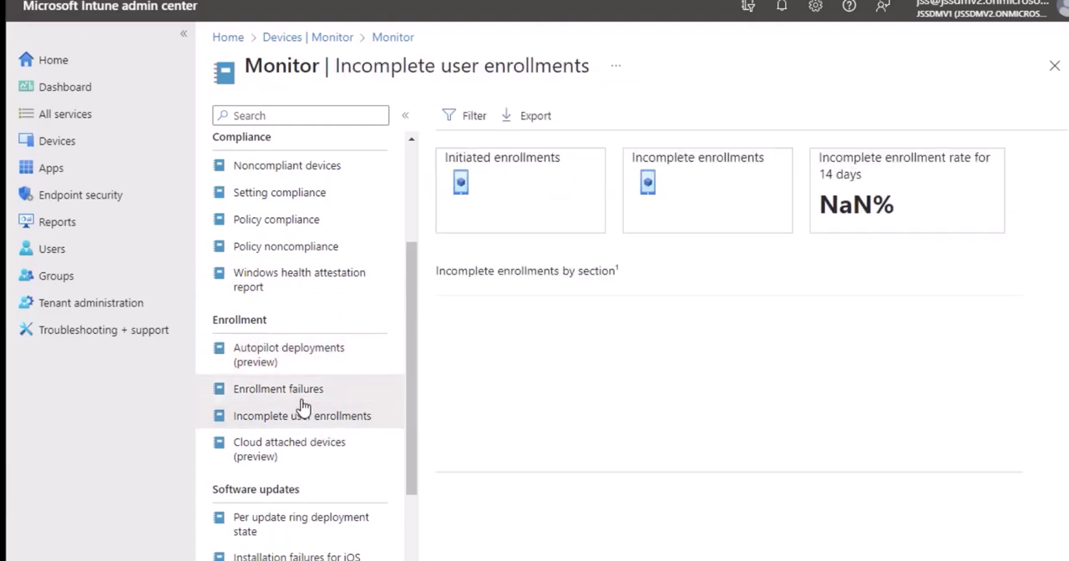
pyautogui.click(300, 399)
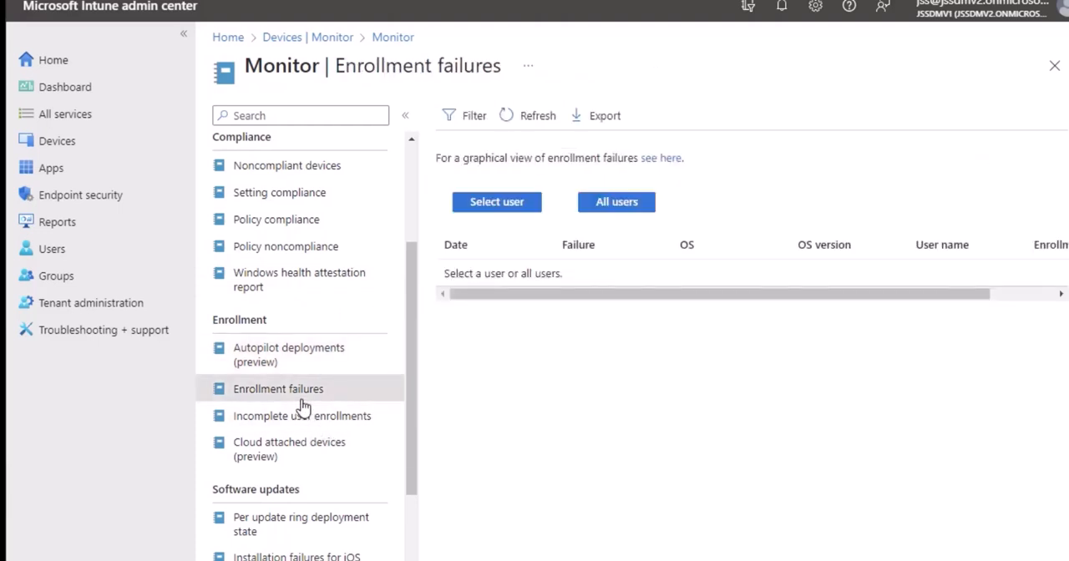
pyautogui.click(297, 455)
# - Review the reports on update ring deployment, iOS installation failures and feature update failures, plus the device actions report
pyautogui.scroll(-2, 301, 434)
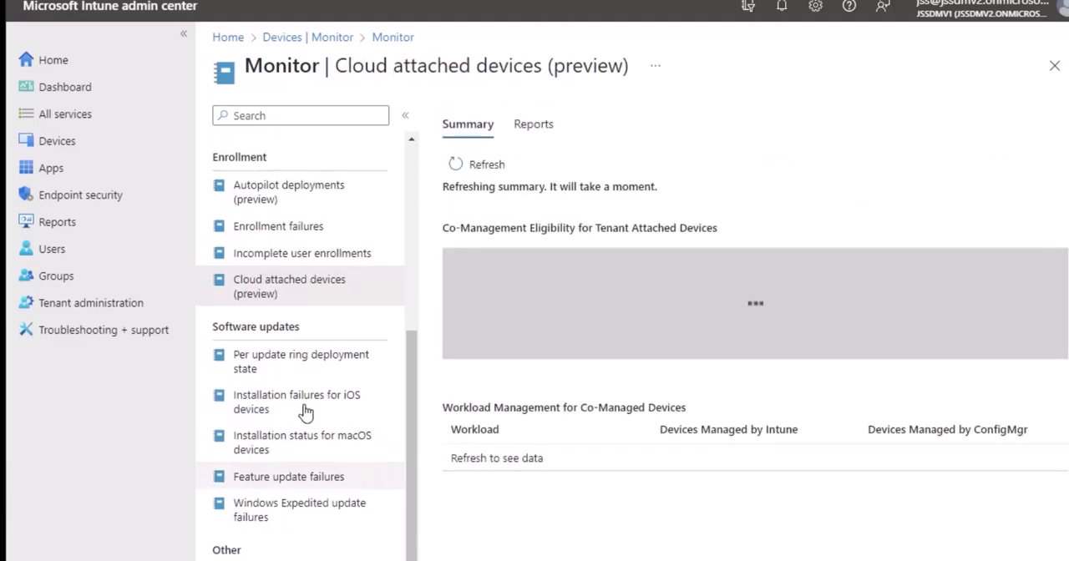
pyautogui.click(286, 368)
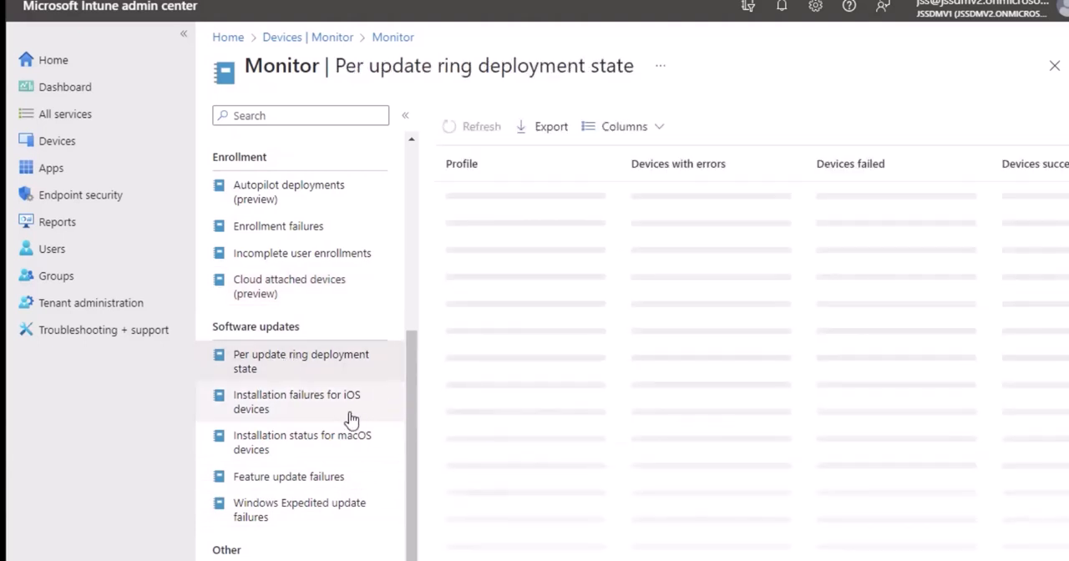
pyautogui.click(326, 419)
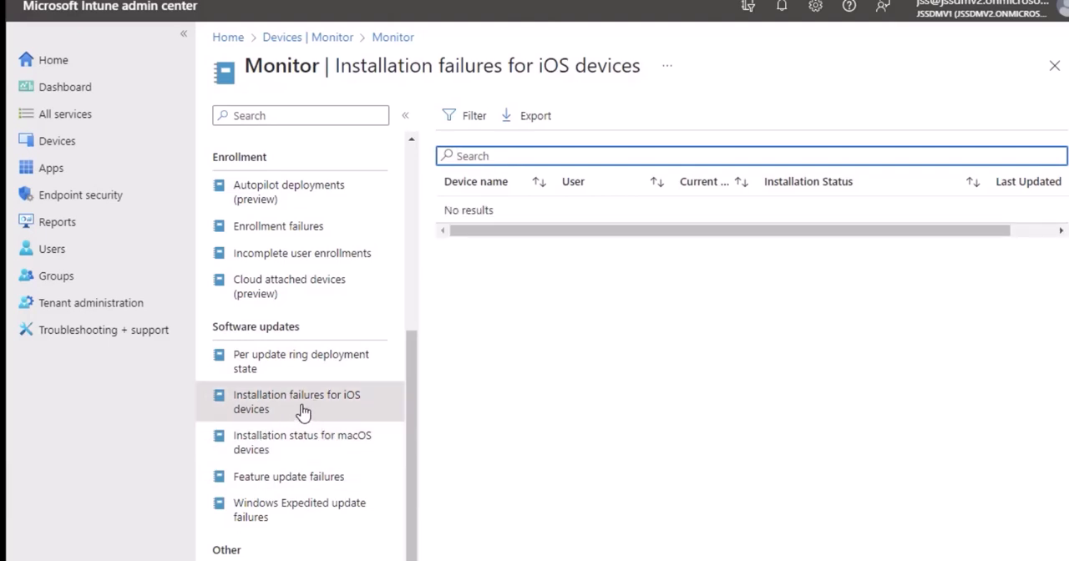
pyautogui.click(299, 479)
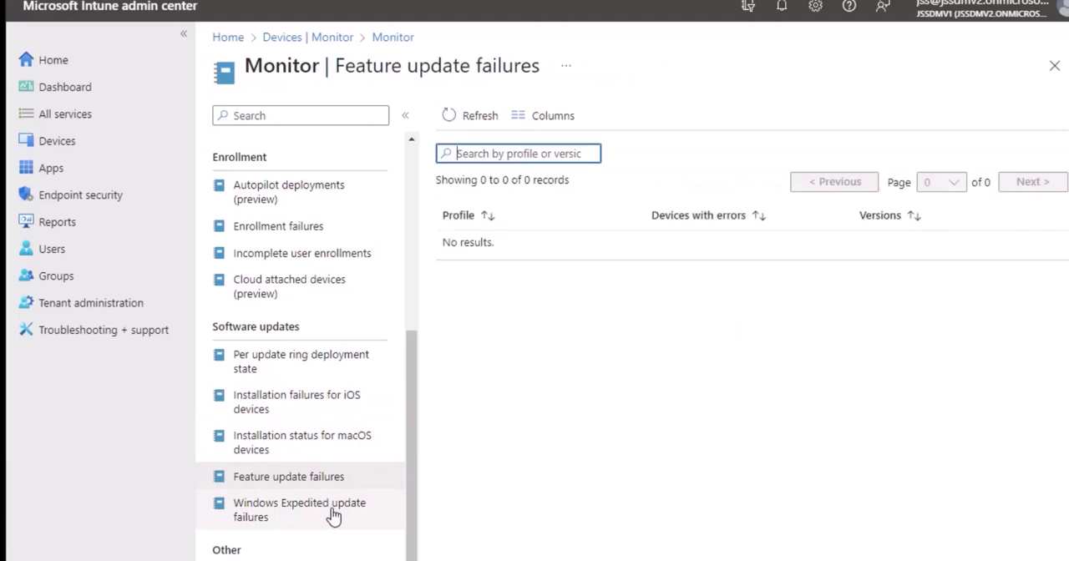
pyautogui.click(333, 515)
pyautogui.click(310, 486)
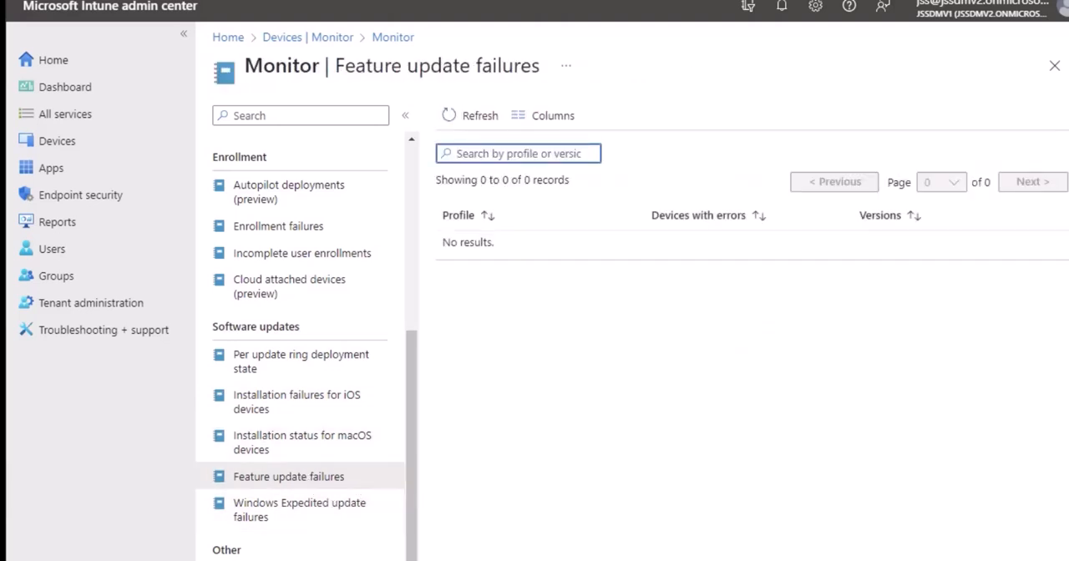
pyautogui.click(339, 560)
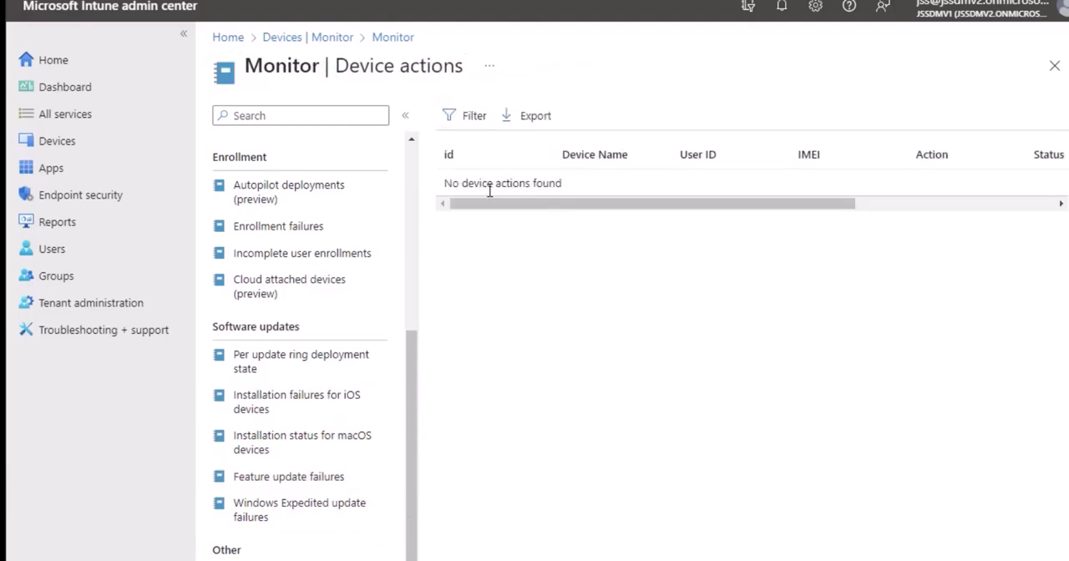
# - Open Standard Profile from the assignment status report and examine its device and user assignment charts and its device status list
pyautogui.scroll(4, 309, 402)
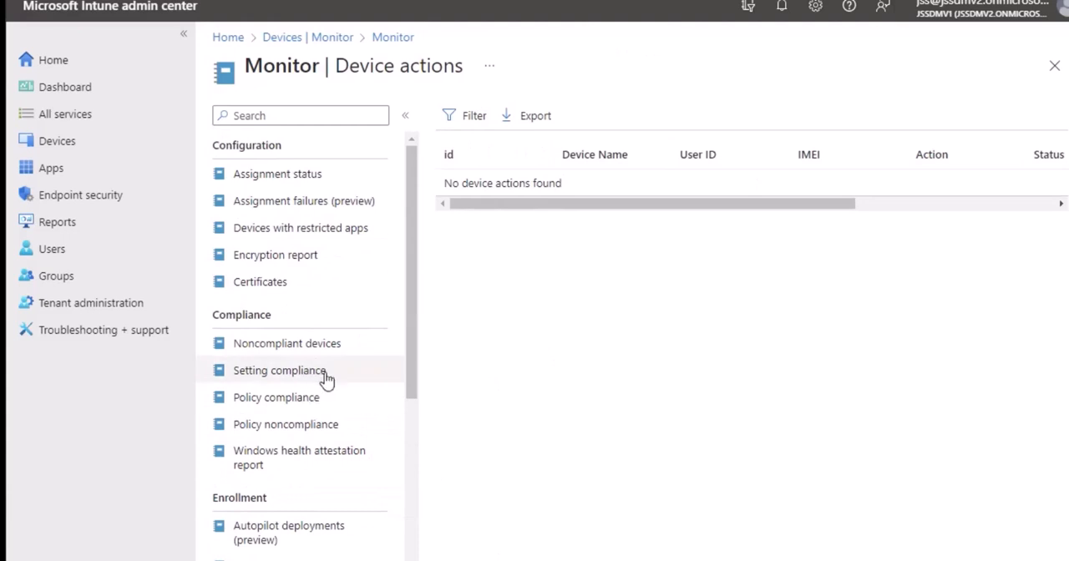
pyautogui.click(282, 177)
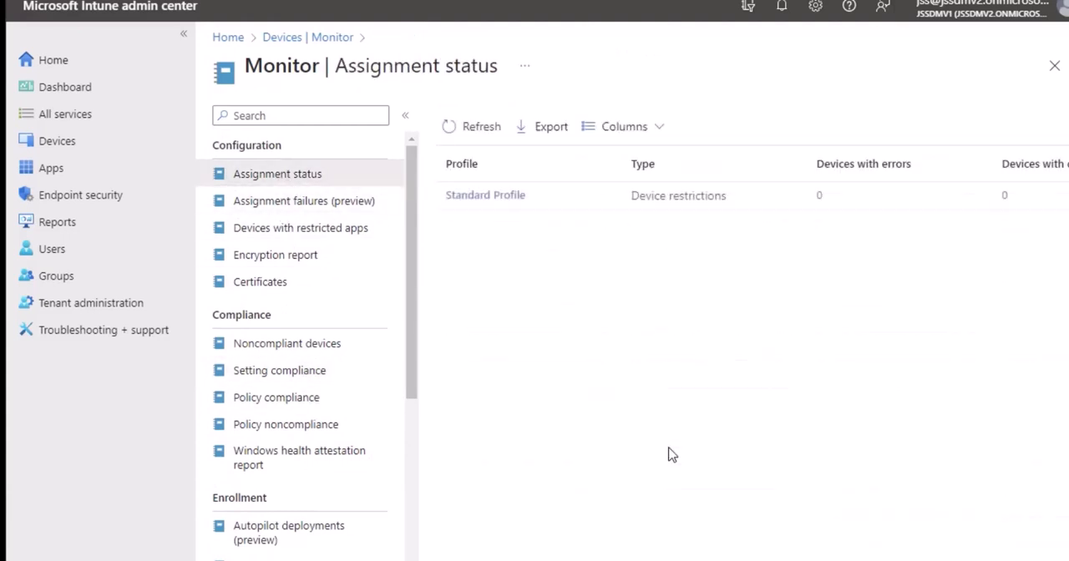
pyautogui.click(487, 197)
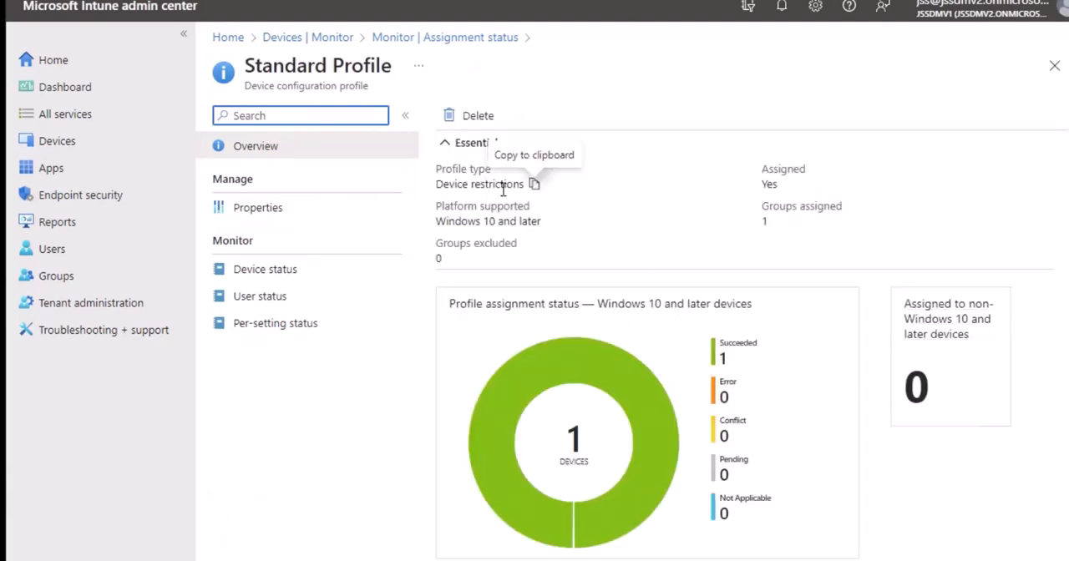
pyautogui.scroll(-1, 672, 282)
pyautogui.scroll(-4, 677, 286)
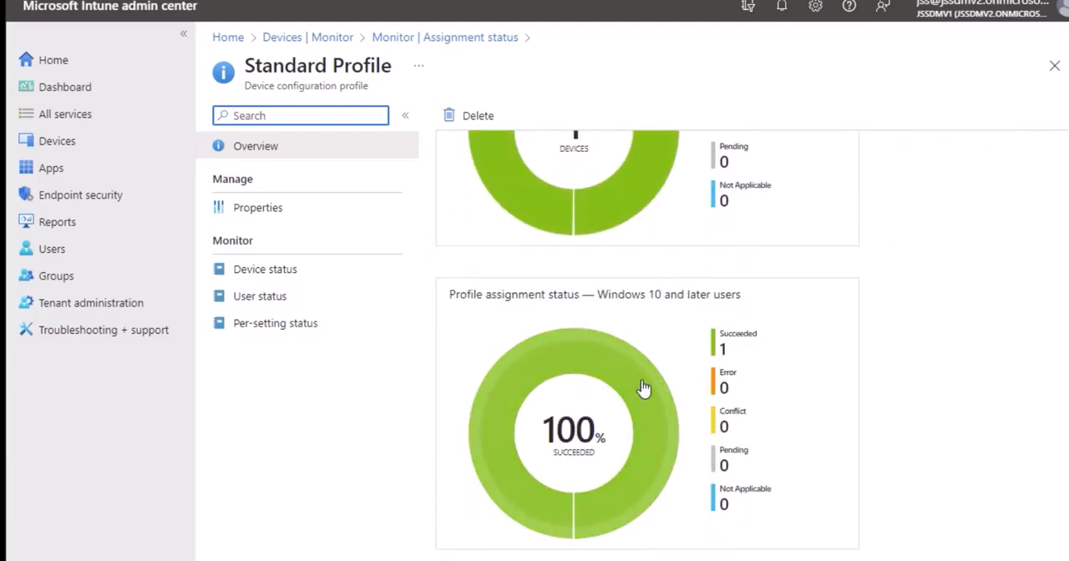
pyautogui.scroll(5, 777, 469)
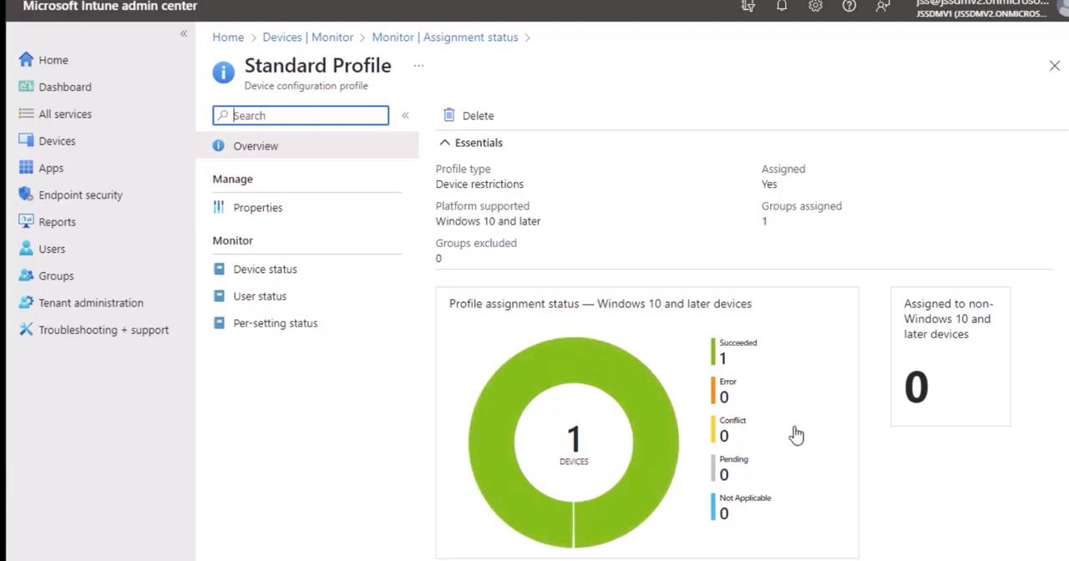
pyautogui.scroll(-2, 835, 435)
pyautogui.scroll(-1, 838, 438)
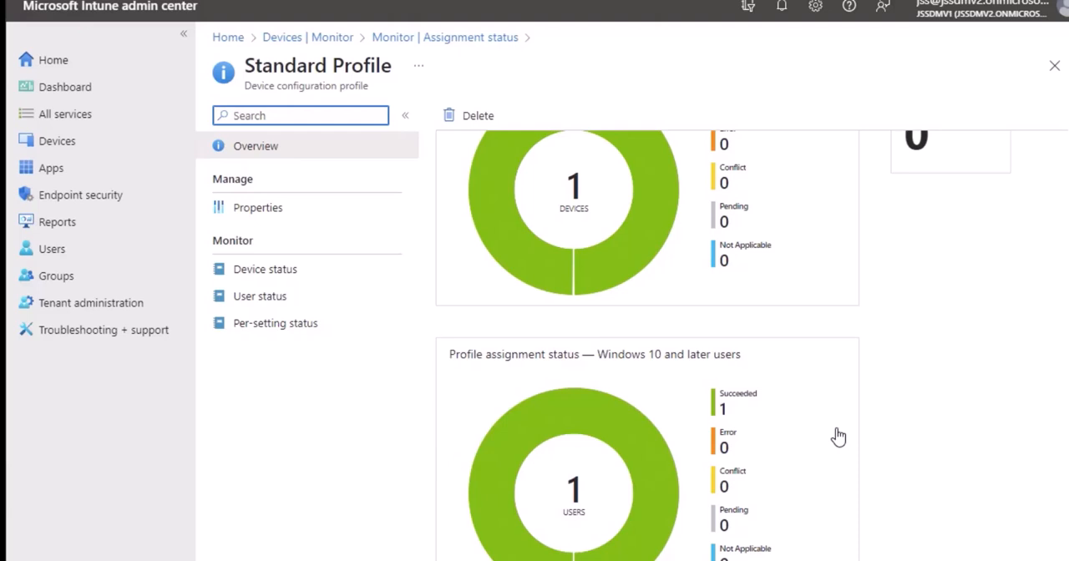
pyautogui.scroll(3, 652, 373)
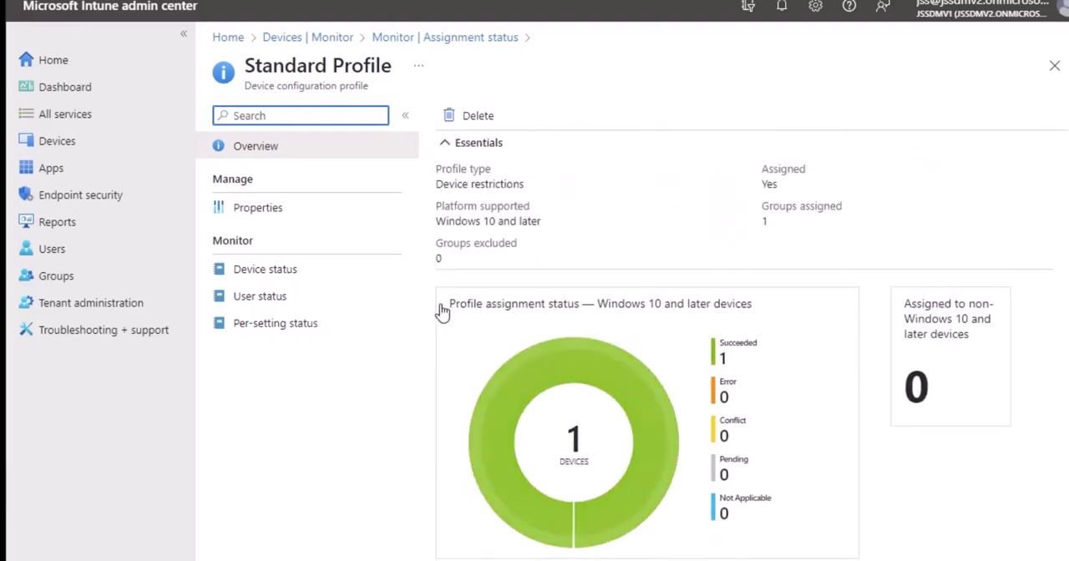
pyautogui.click(311, 276)
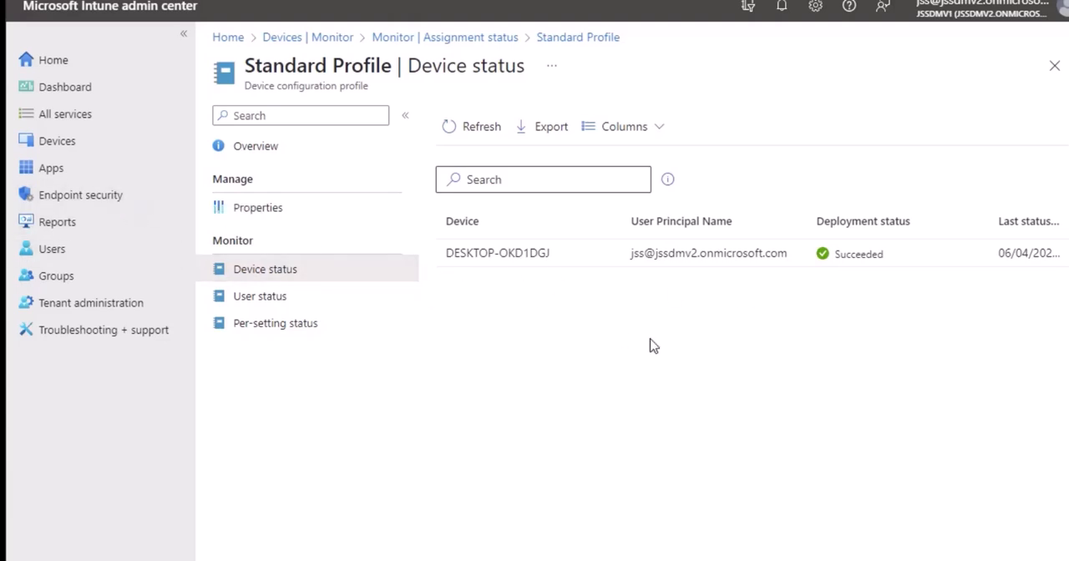
# - Open the Windows platform under Devices and review its device list, compliance policies and PowerShell scripts
pyautogui.click(30, 137)
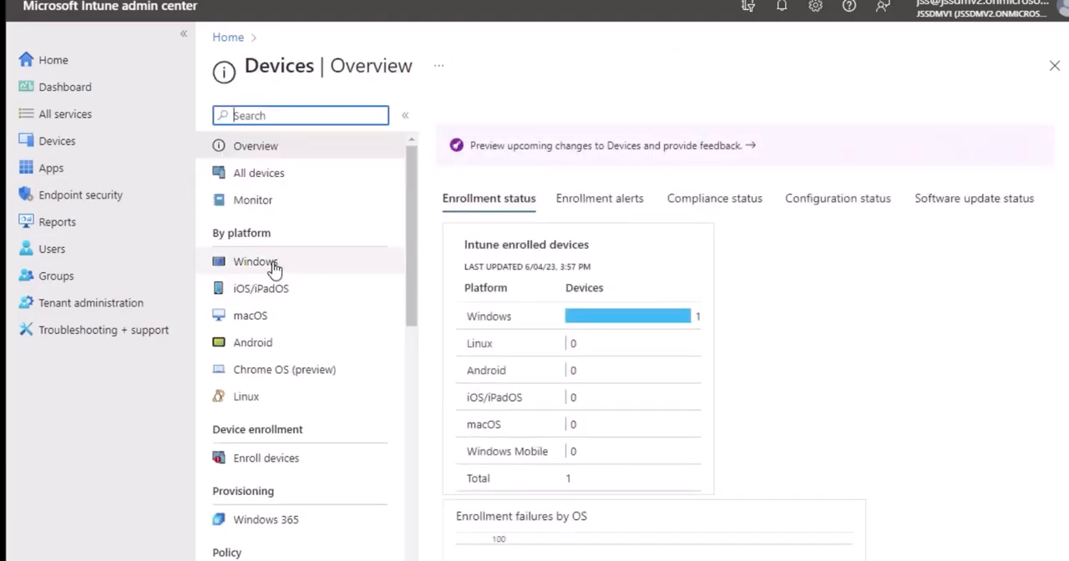
pyautogui.click(274, 267)
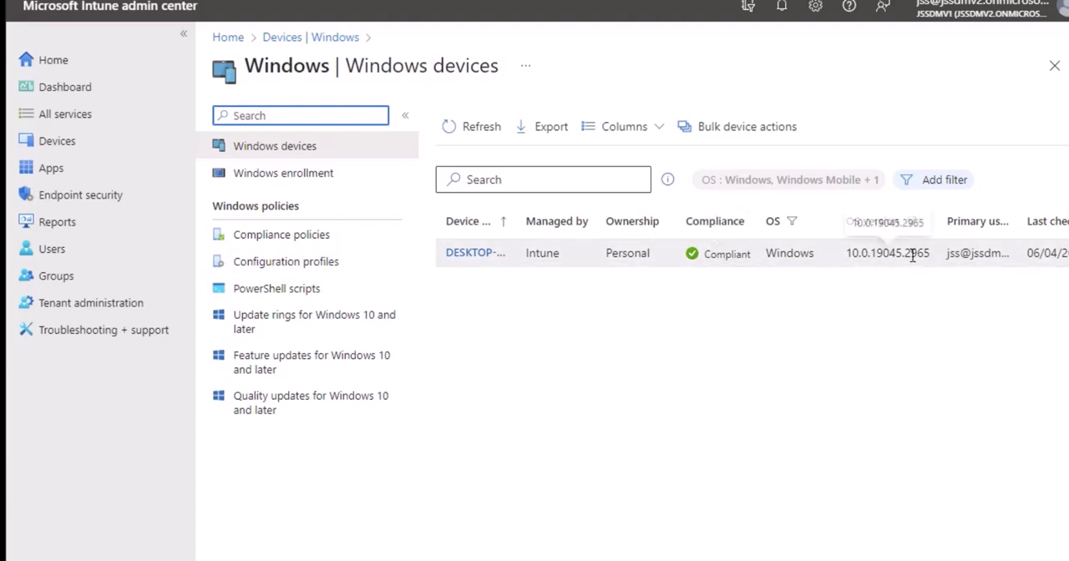
pyautogui.hscroll(1, 743, 334)
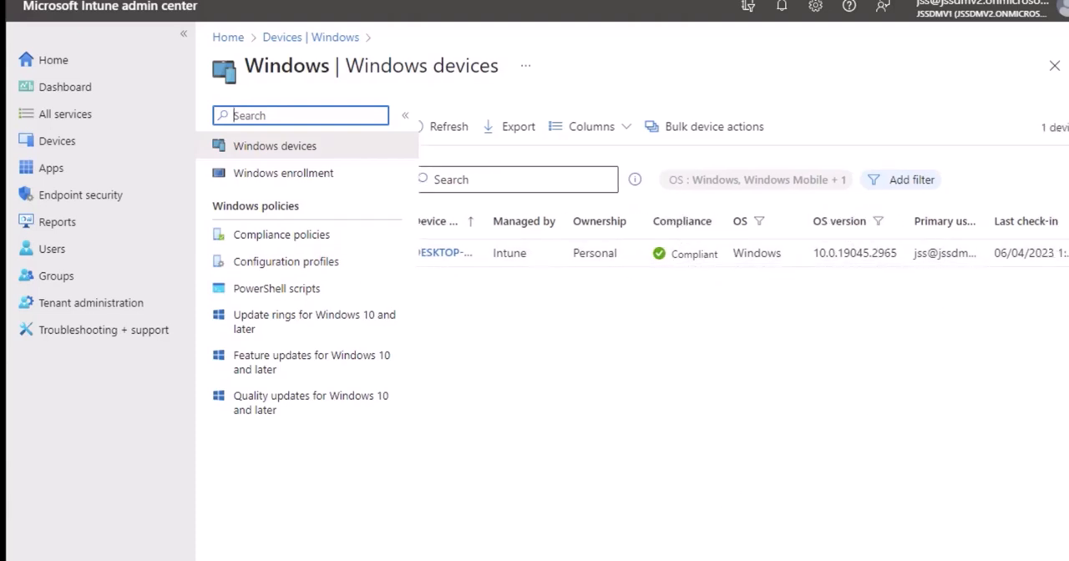
pyautogui.hscroll(-1, 743, 334)
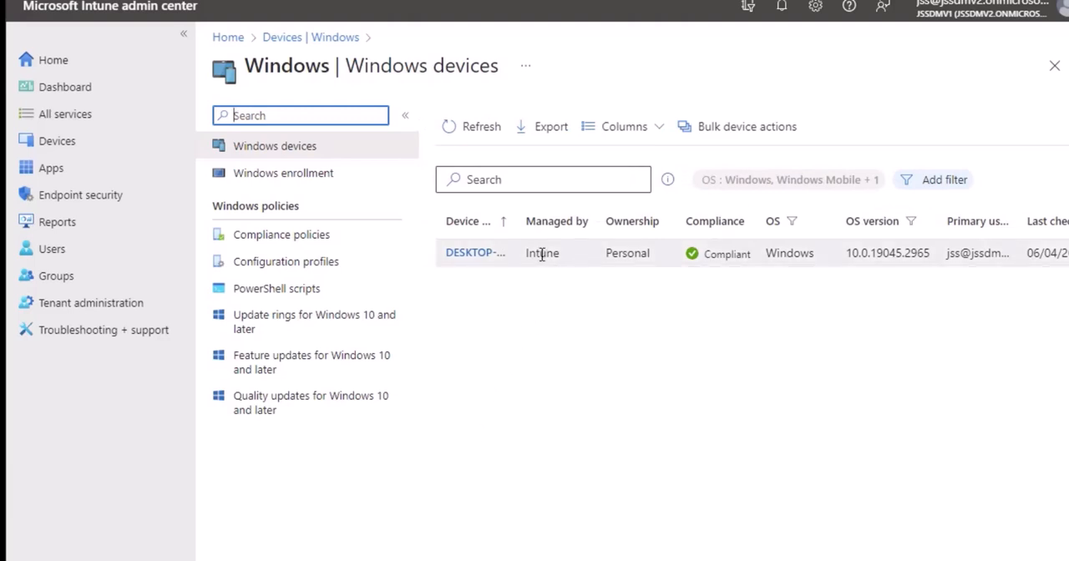
pyautogui.click(296, 242)
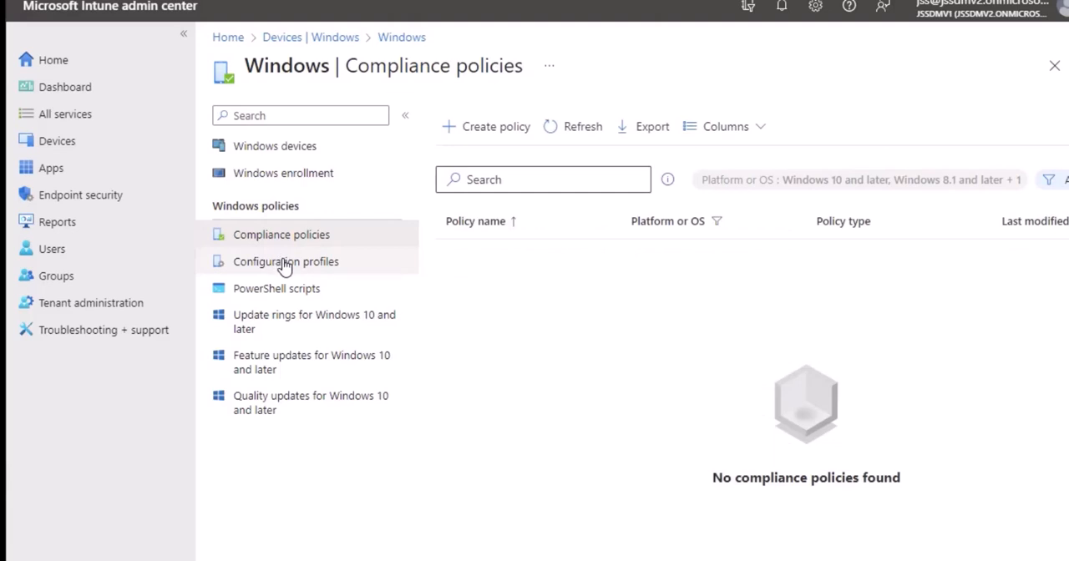
pyautogui.click(308, 288)
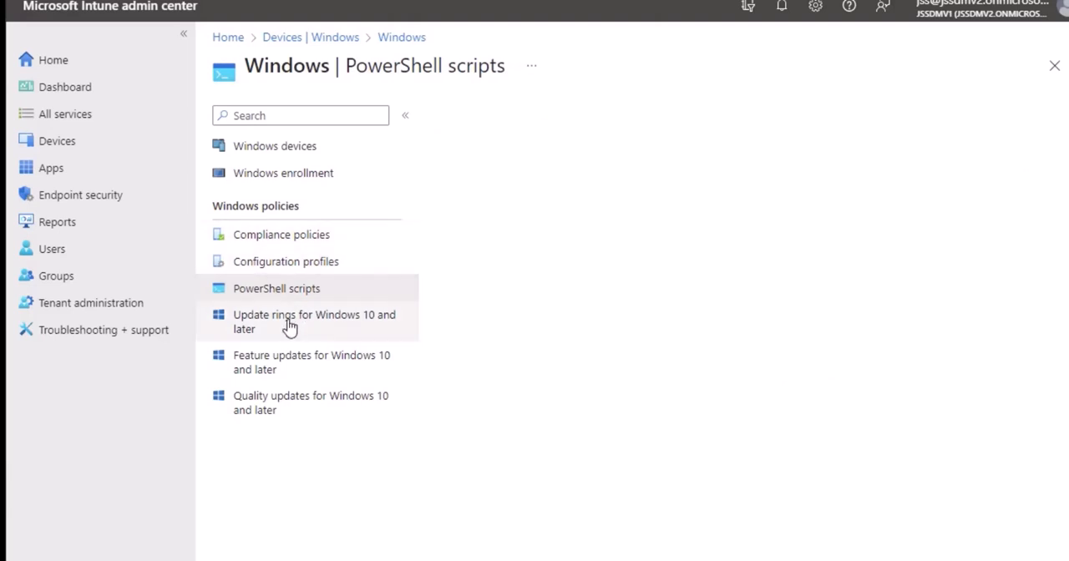
# - Examine the Windows enrollment options, from the general settings through co-management to the Windows Autopilot Deployment Program
pyautogui.click(284, 176)
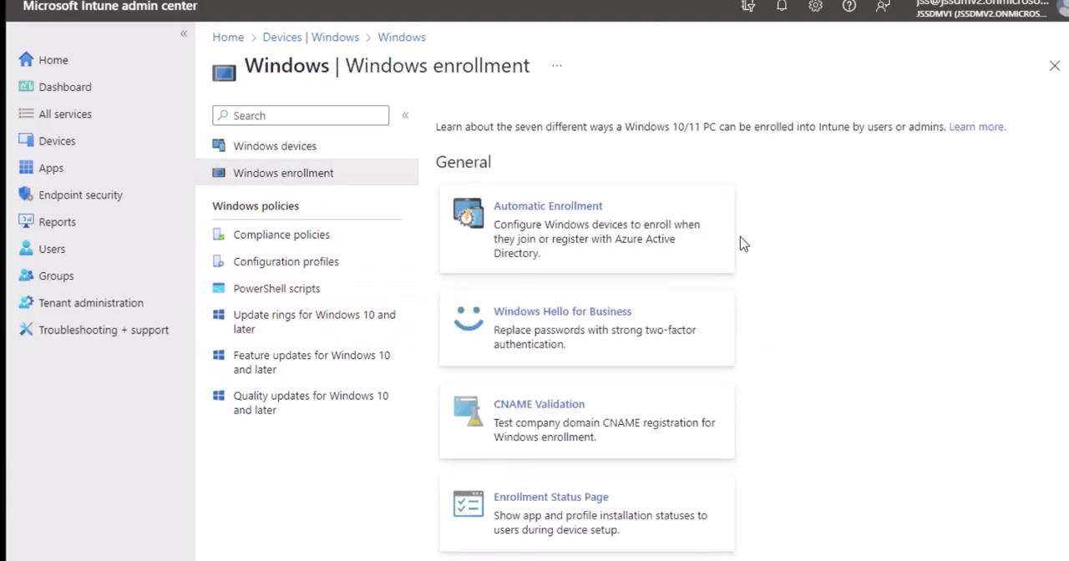
pyautogui.scroll(-3, 676, 163)
pyautogui.scroll(-3, 685, 217)
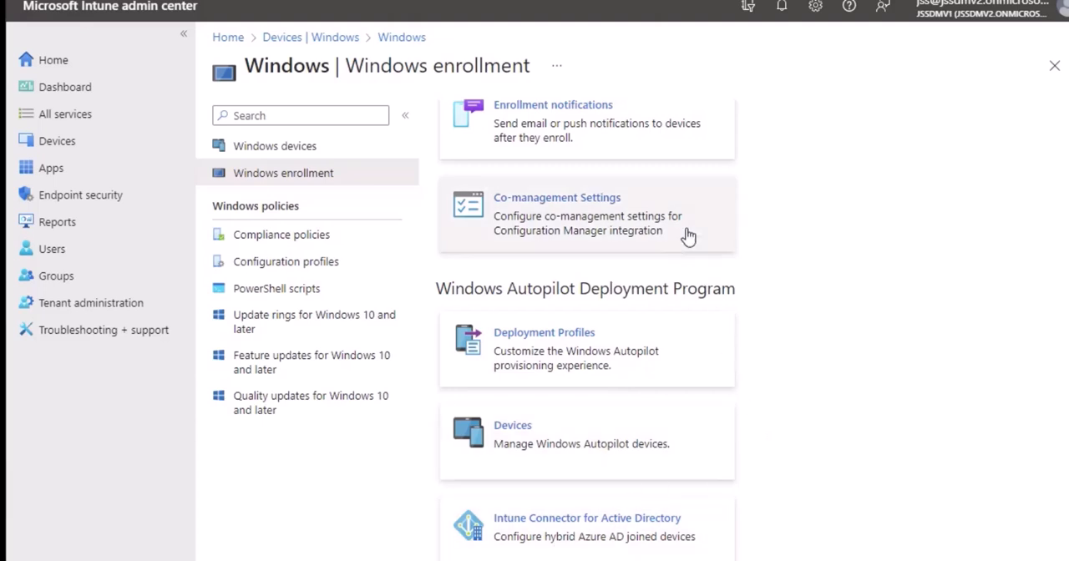
pyautogui.scroll(1, 800, 325)
pyautogui.scroll(3, 800, 326)
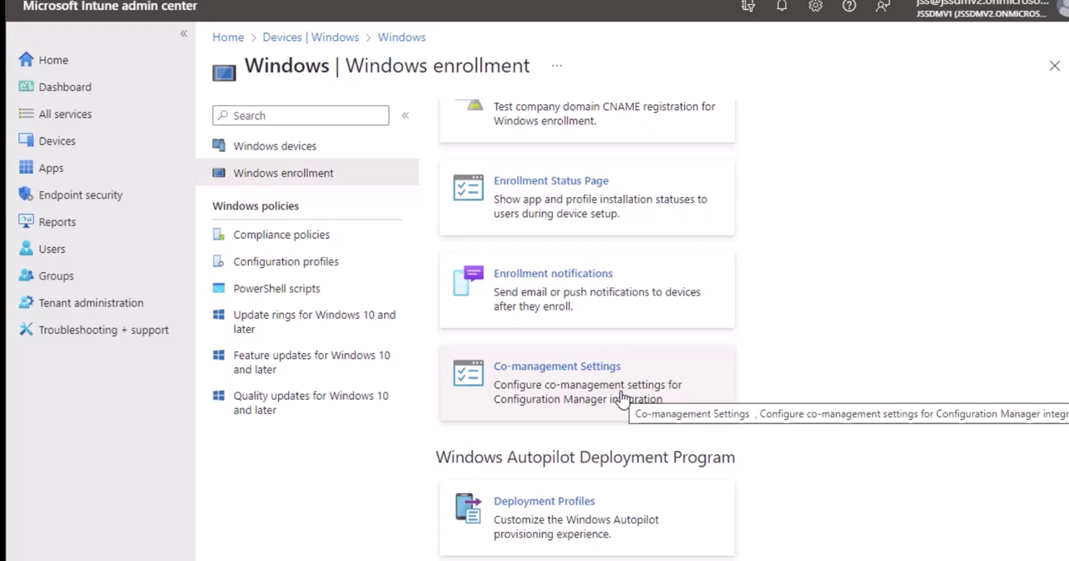
pyautogui.scroll(3, 617, 392)
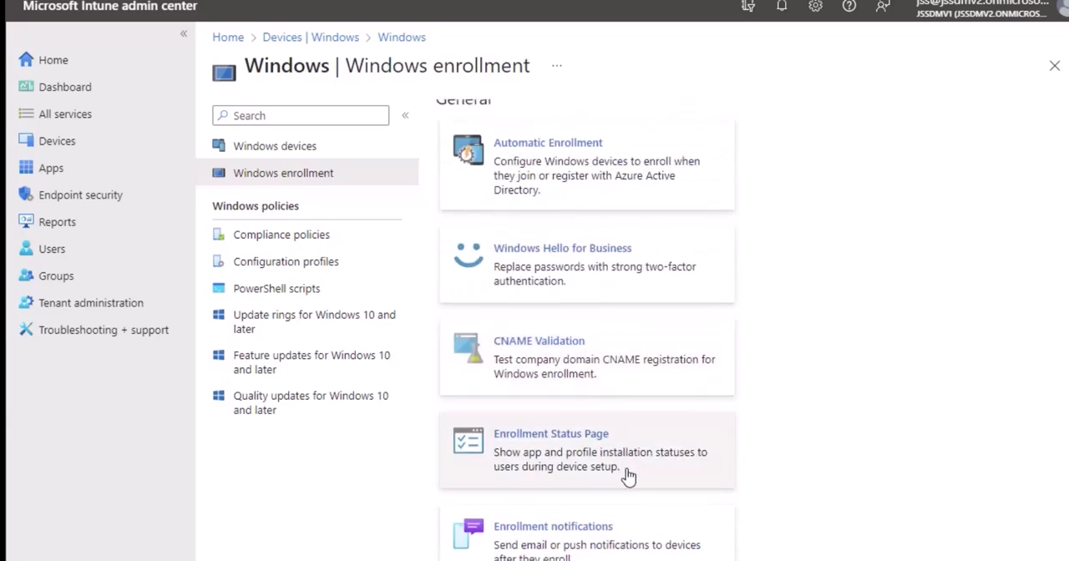
pyautogui.scroll(-3, 585, 489)
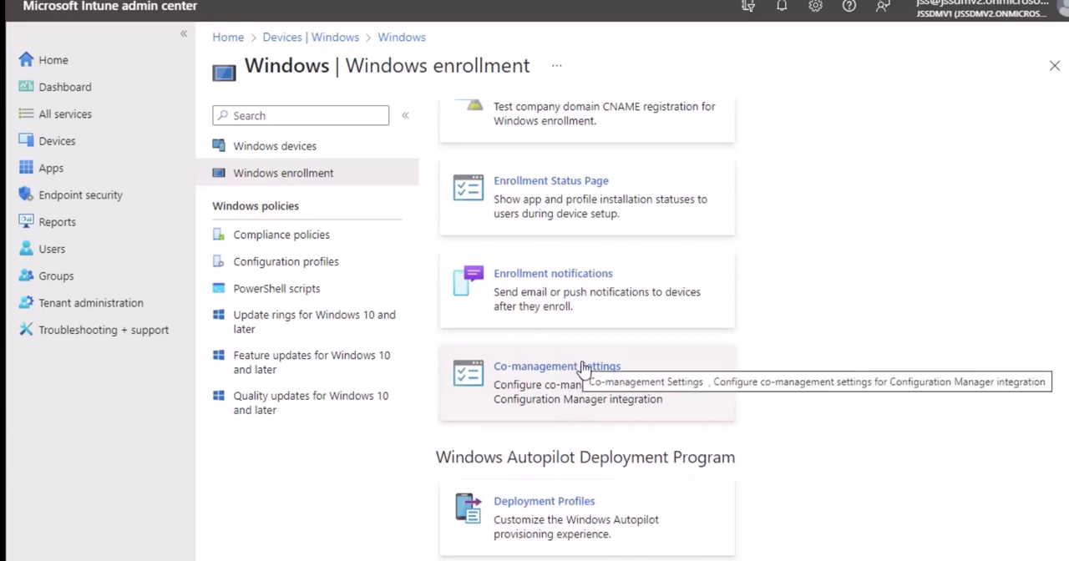
pyautogui.scroll(-2, 659, 406)
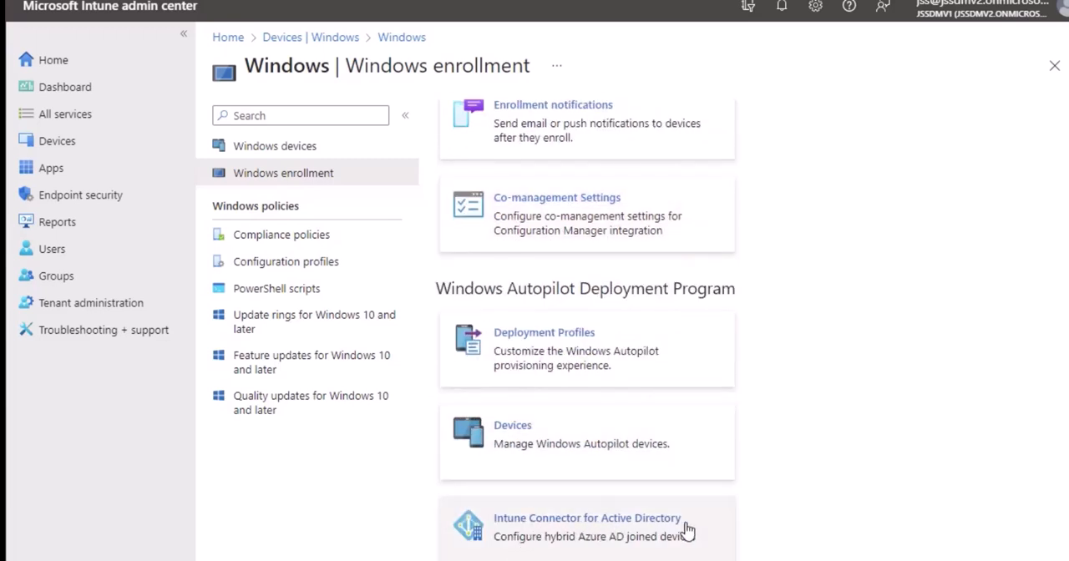
pyautogui.scroll(2, 737, 448)
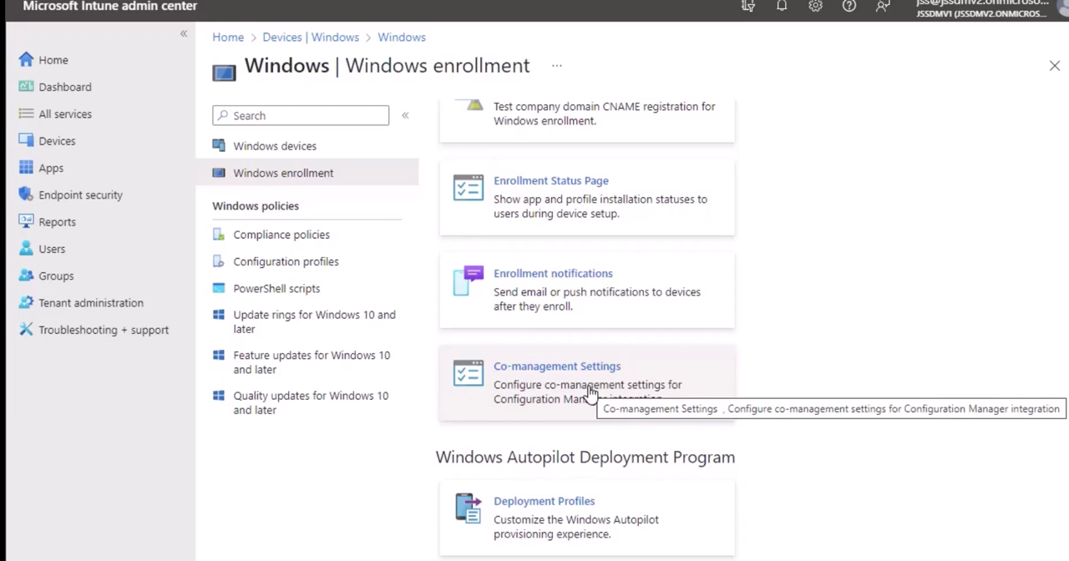
pyautogui.scroll(4, 535, 385)
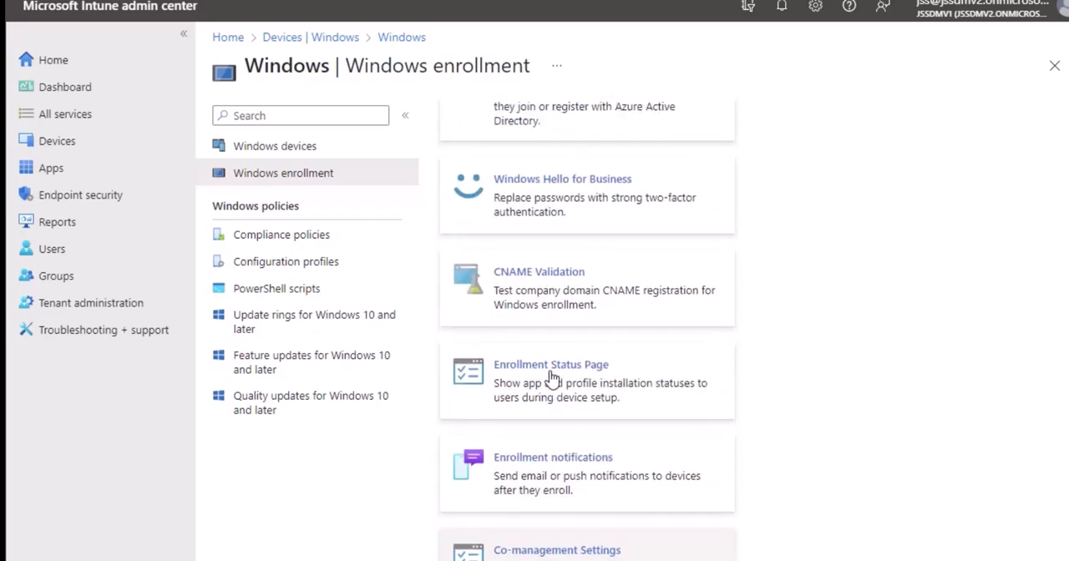
# - Revisit the Windows devices list and return to the Devices overview
pyautogui.click(296, 154)
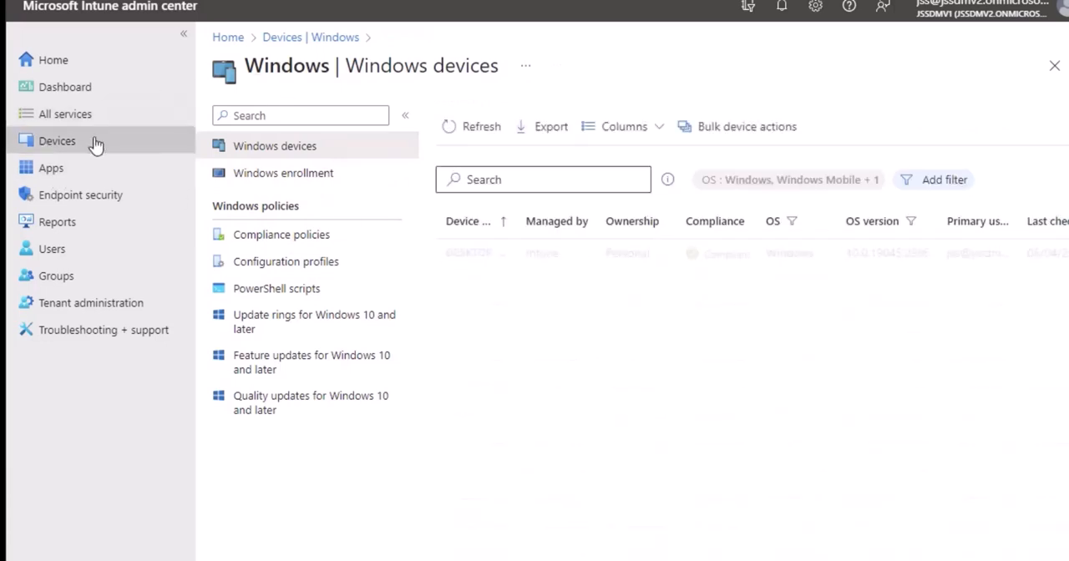
pyautogui.click(306, 37)
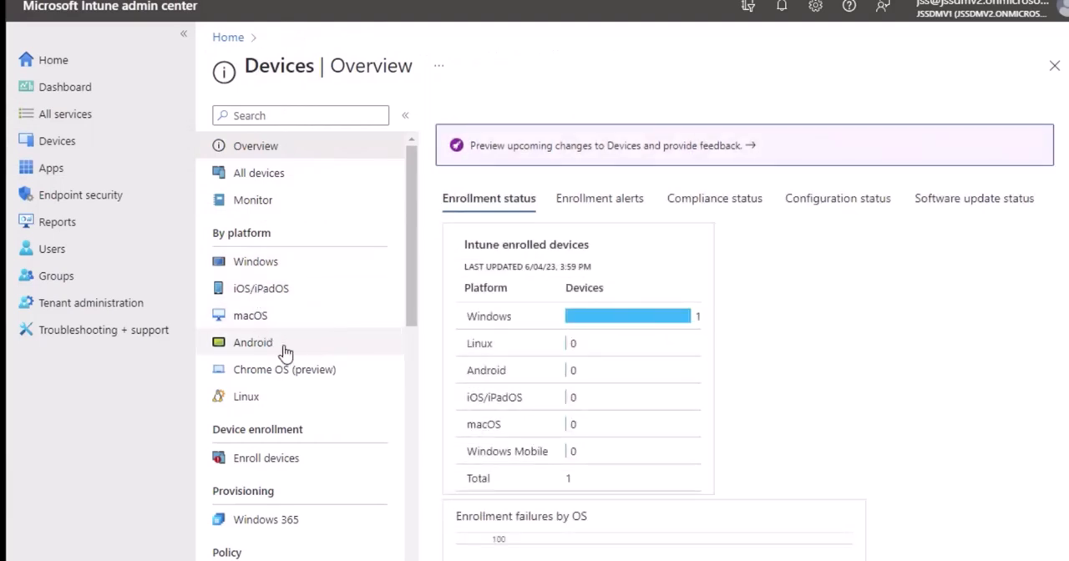
# - Open the device enrollment page from Devices and review the Windows enrollment options down to the Windows Autopilot Deployment Program
pyautogui.scroll(-2, 282, 342)
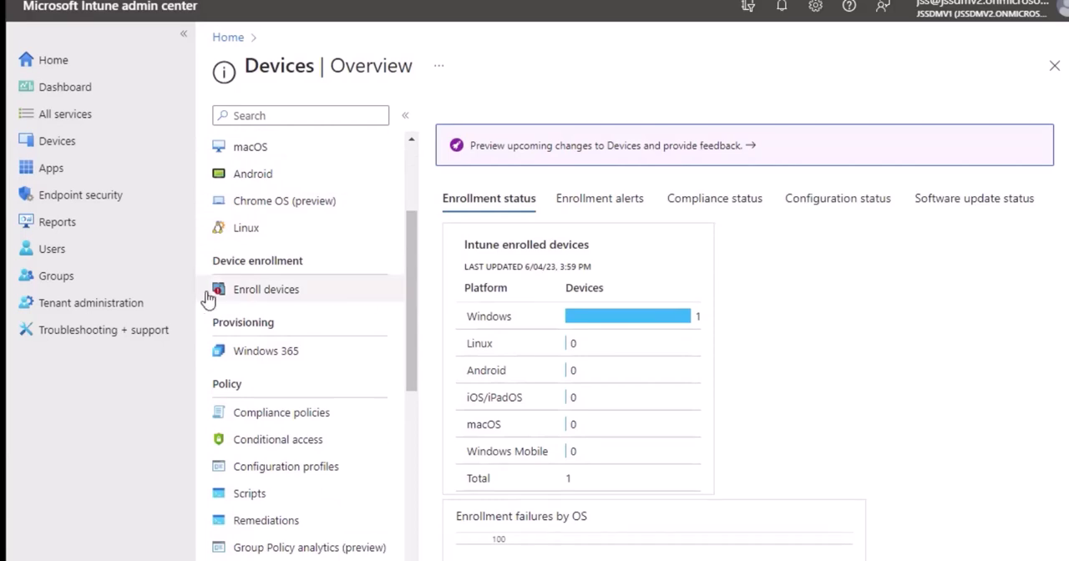
pyautogui.click(266, 290)
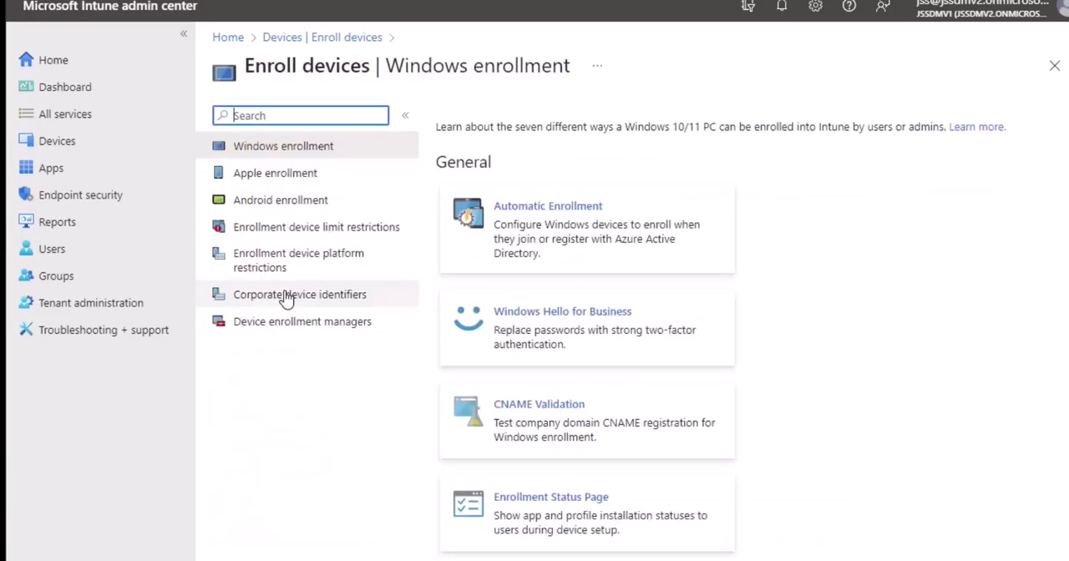
pyautogui.scroll(-5, 663, 284)
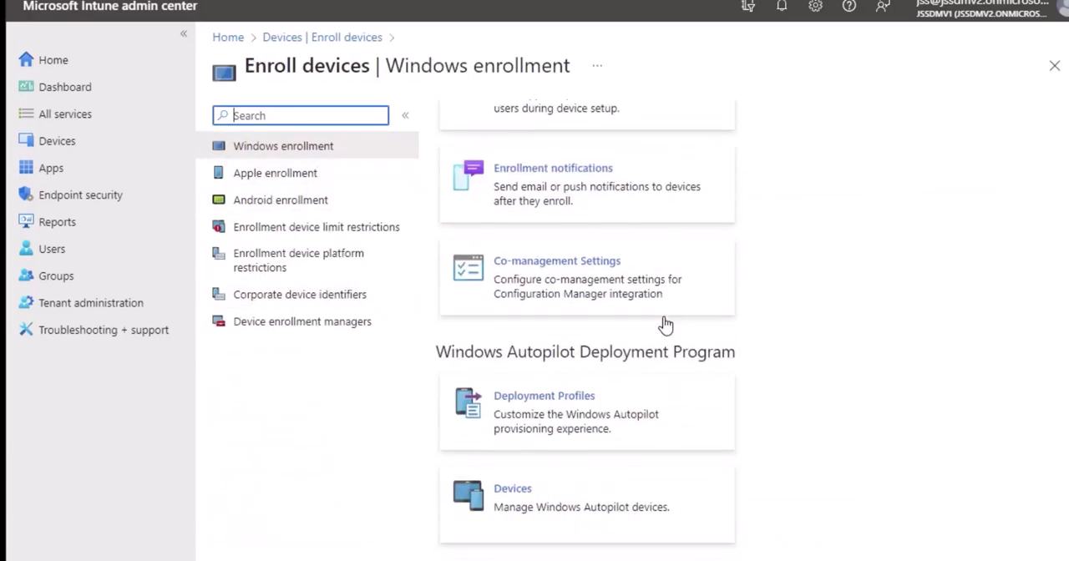
pyautogui.scroll(5, 663, 323)
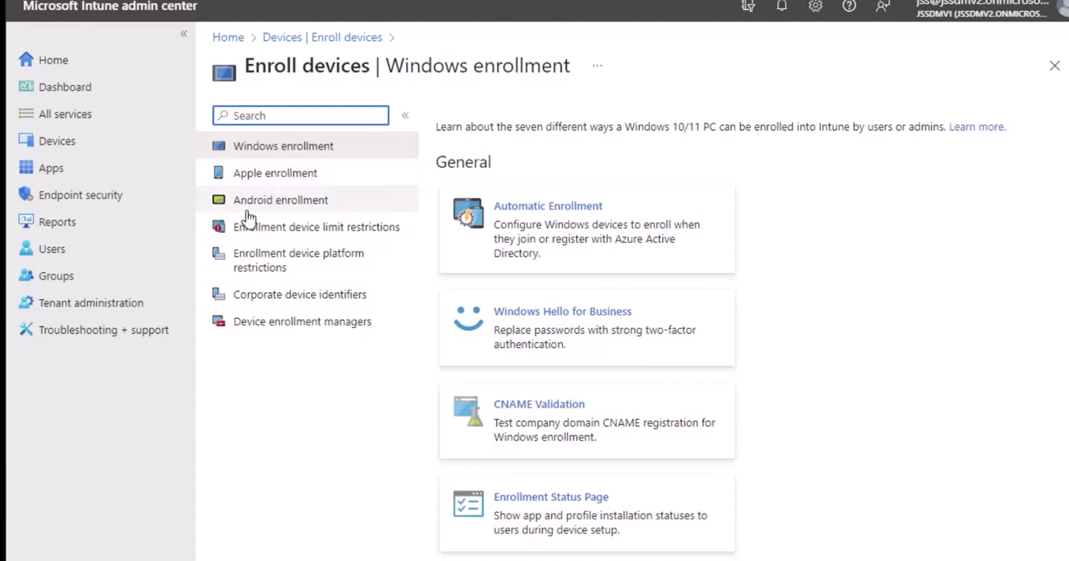
# - Set the device limit of the default enrollment device limit restriction for all users to 2 and save the change
pyautogui.click(315, 232)
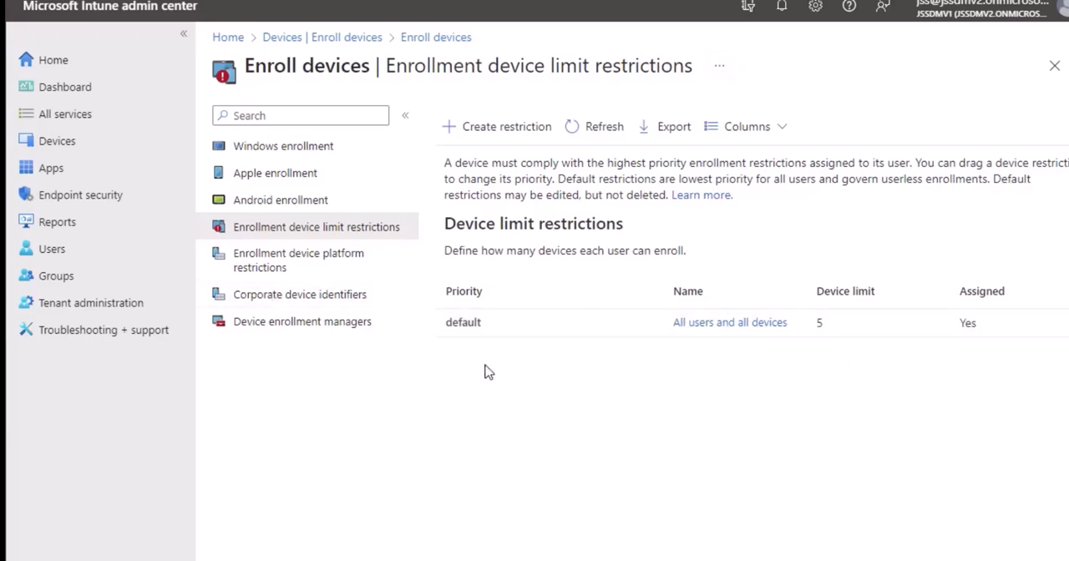
pyautogui.click(768, 332)
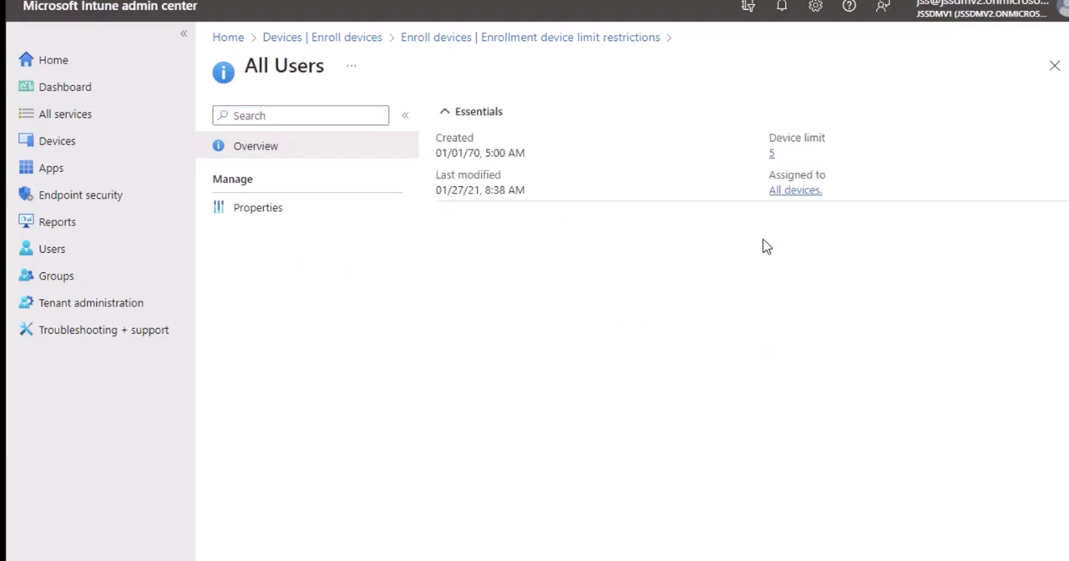
pyautogui.click(771, 154)
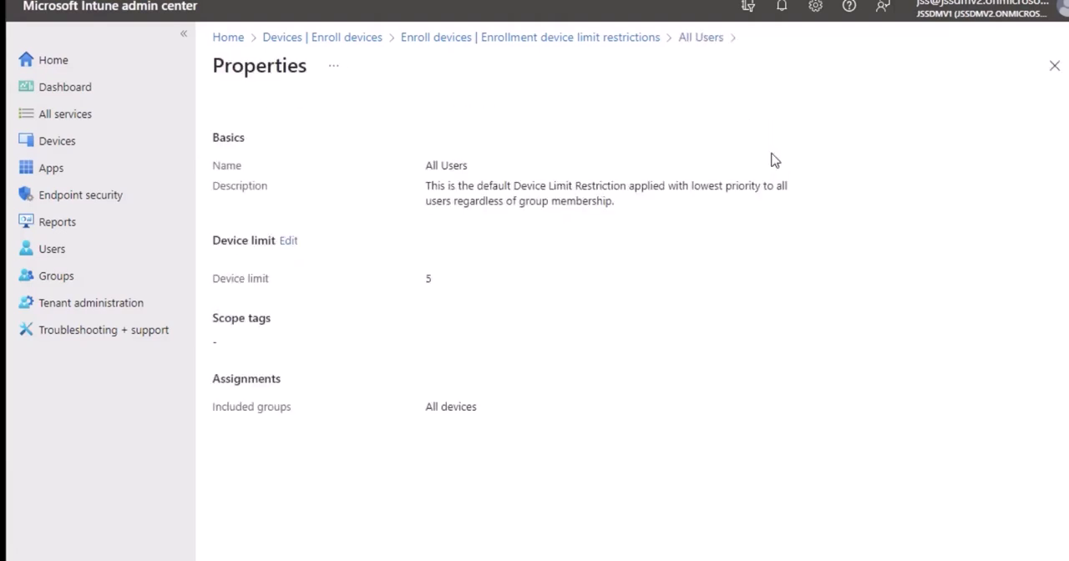
pyautogui.click(288, 241)
pyautogui.click(472, 208)
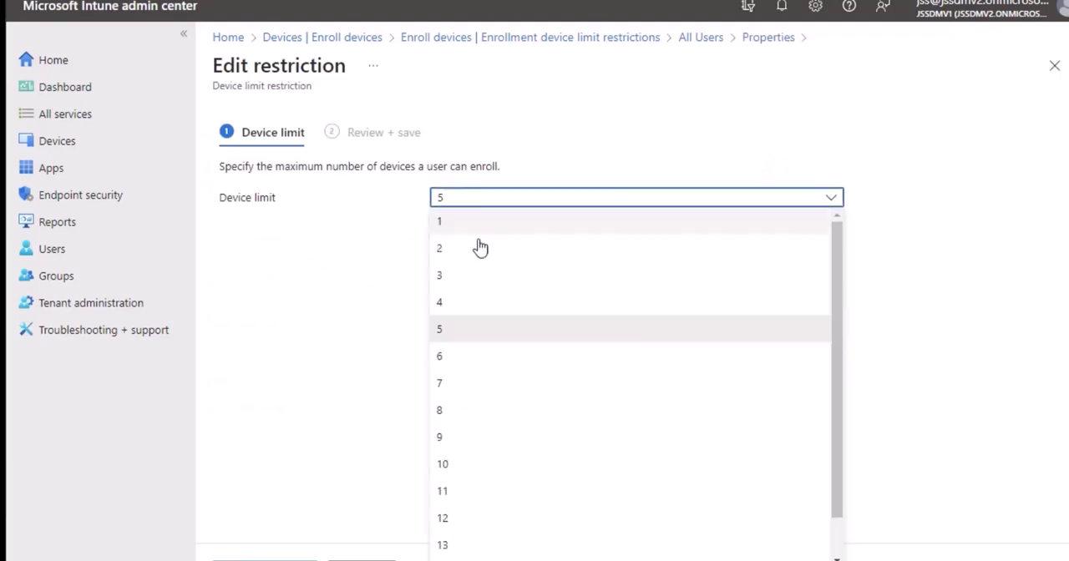
pyautogui.click(445, 251)
pyautogui.click(263, 558)
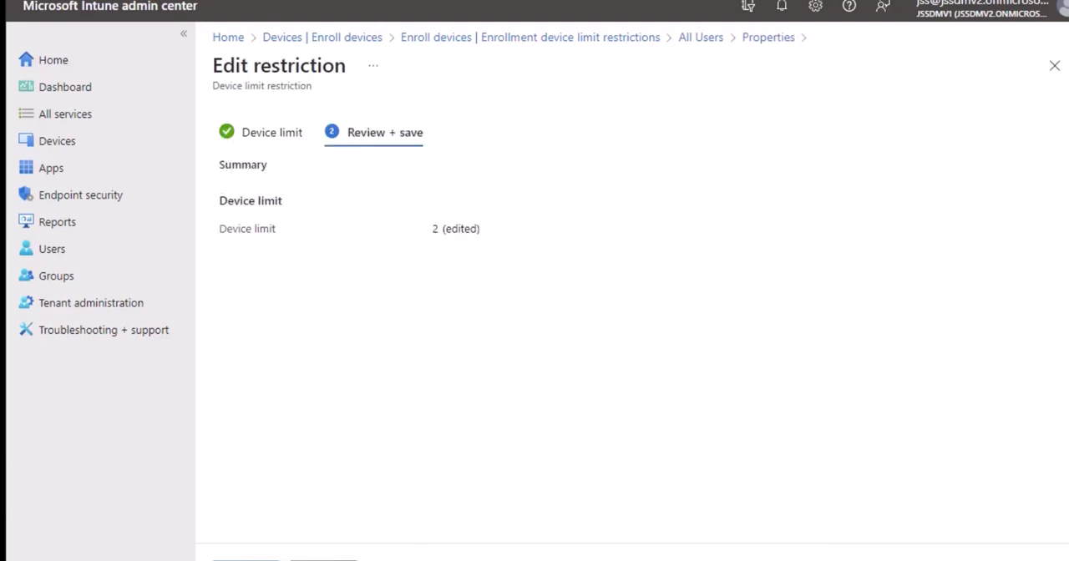
pyautogui.click(248, 558)
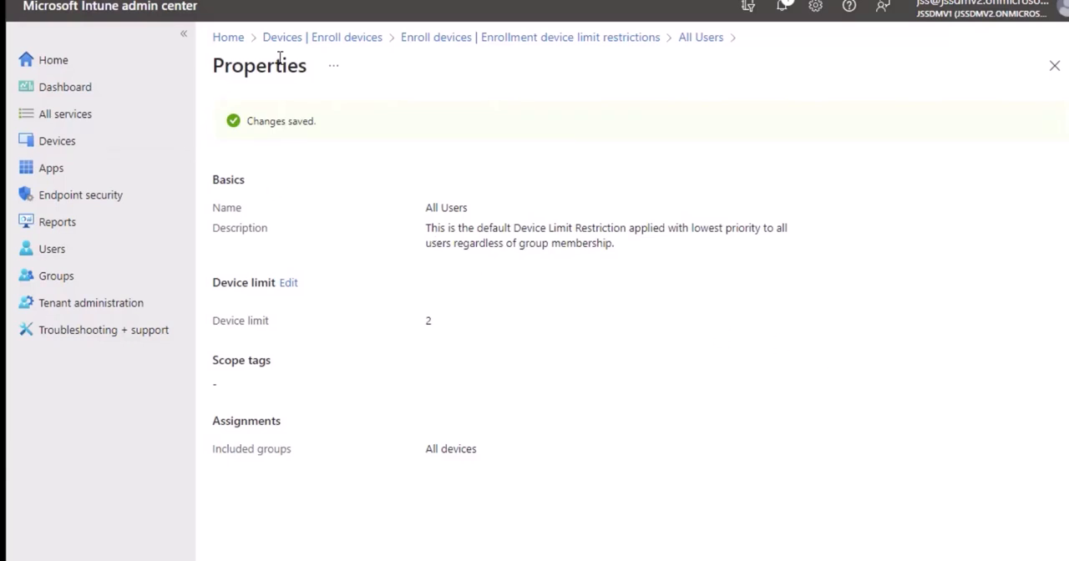
# - Return to the Devices overview and look through its enrollment, provisioning, policy and other sections
pyautogui.click(322, 39)
pyautogui.scroll(-1, 334, 301)
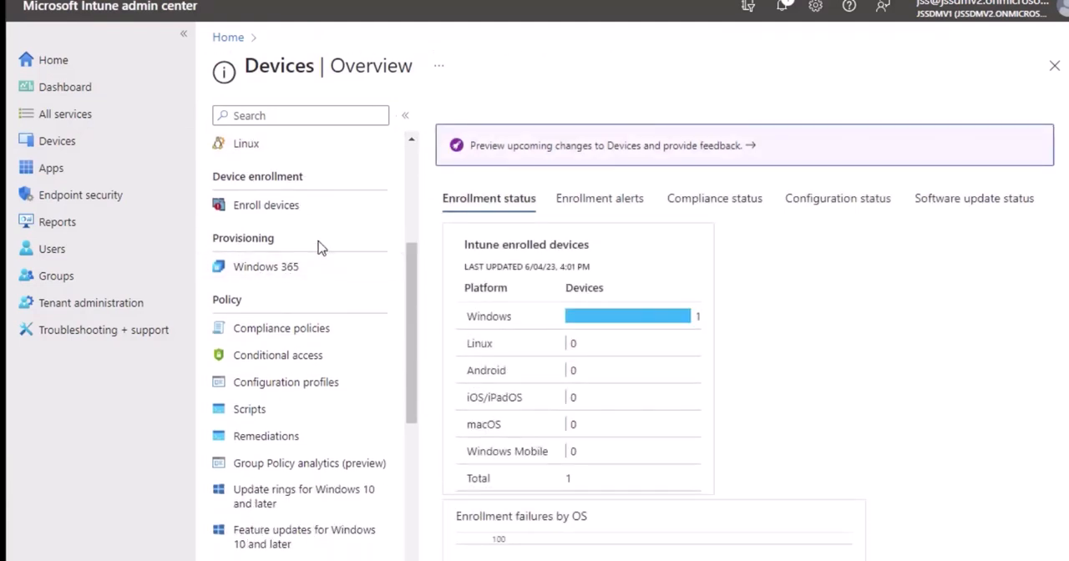
pyautogui.scroll(-2, 317, 241)
pyautogui.scroll(-3, 311, 237)
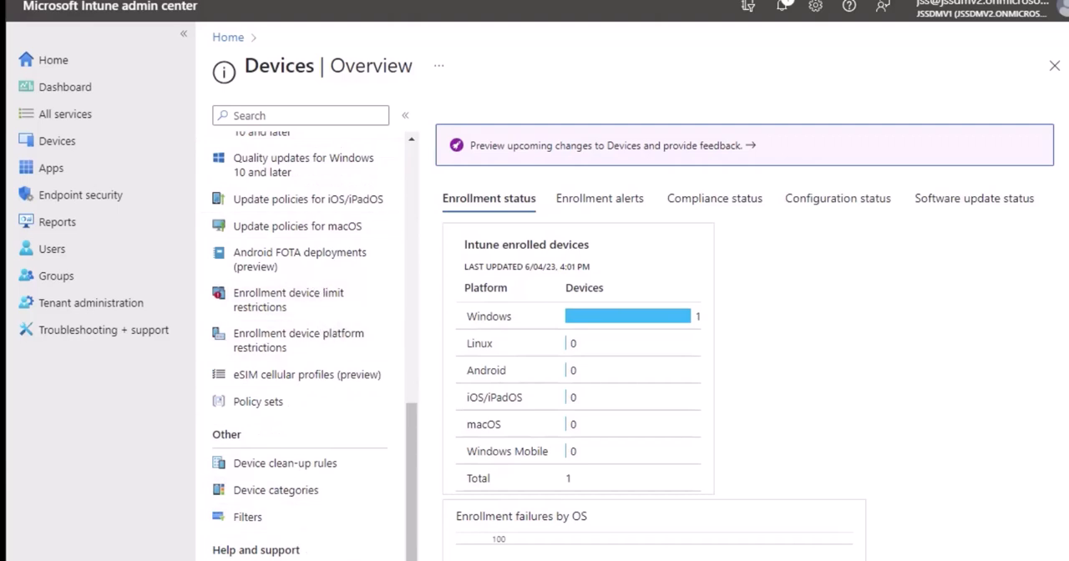
pyautogui.scroll(3, 234, 334)
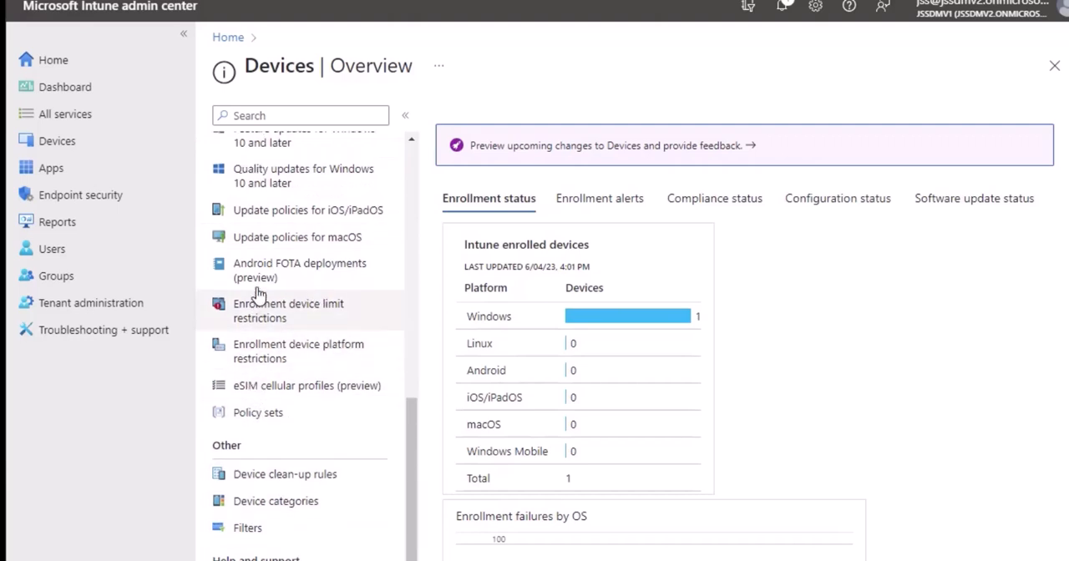
pyautogui.scroll(3, 261, 314)
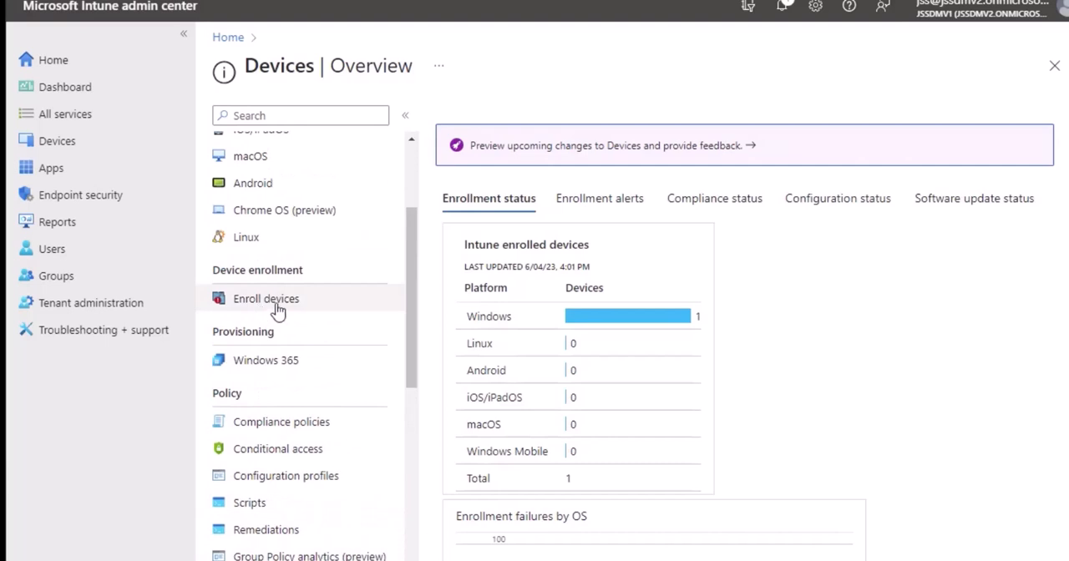
# - Open Network Speed Test (Online) from the list of all apps, review its overview and device install status, and return to the list
pyautogui.click(67, 170)
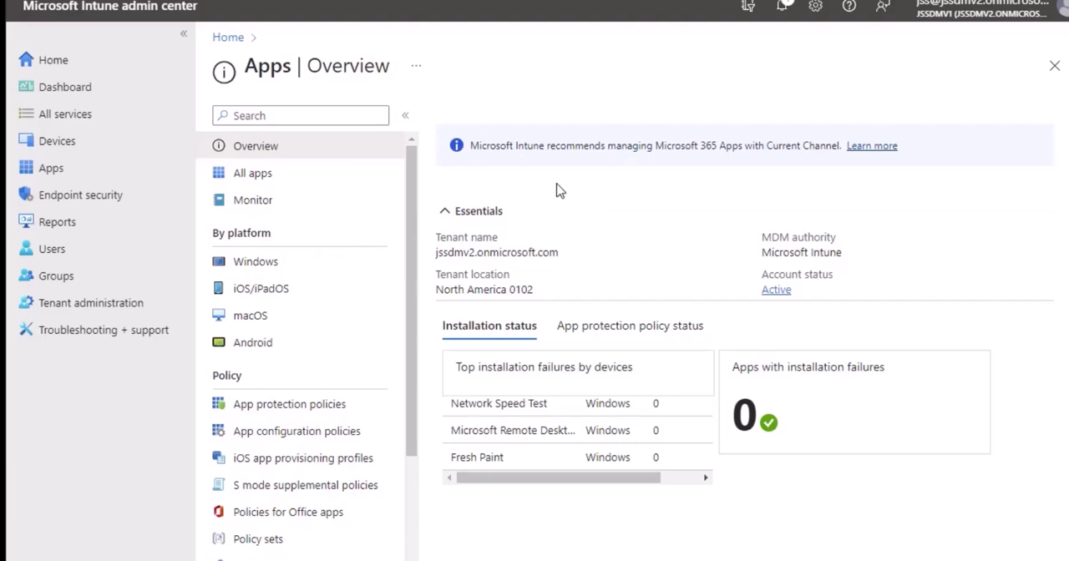
pyautogui.click(267, 179)
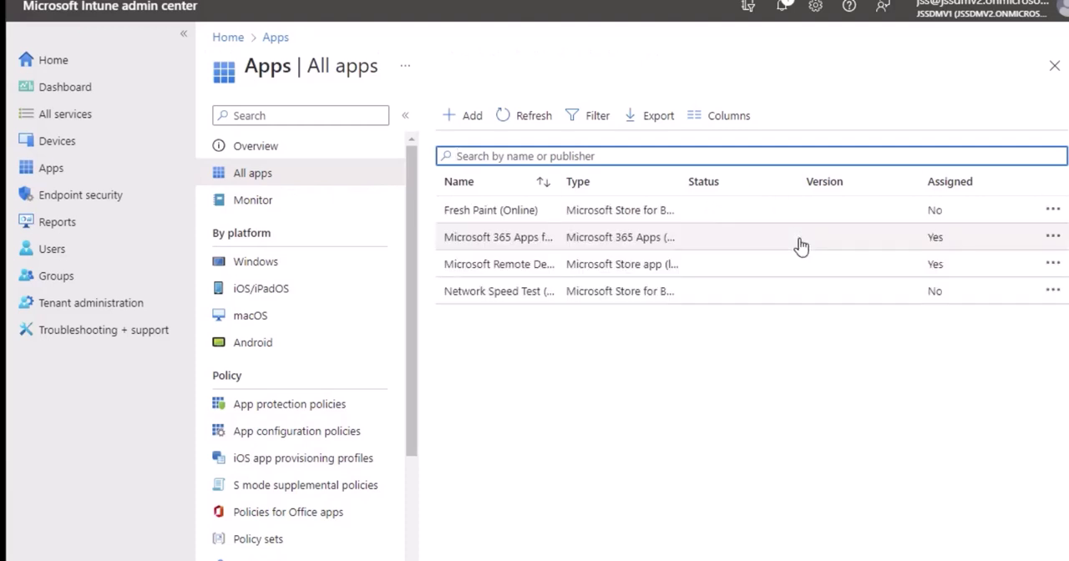
pyautogui.click(499, 291)
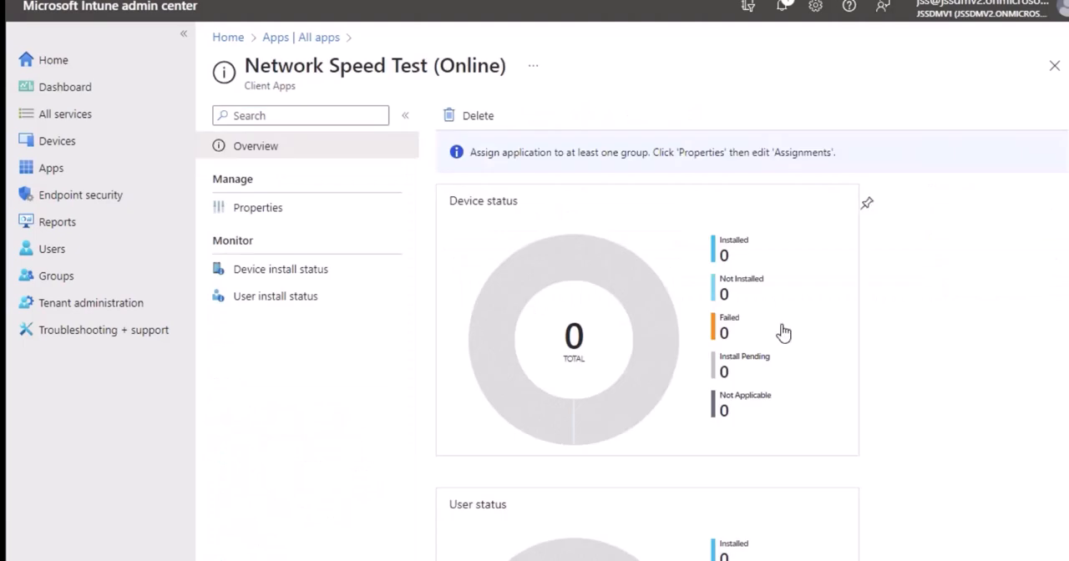
pyautogui.scroll(-3, 770, 348)
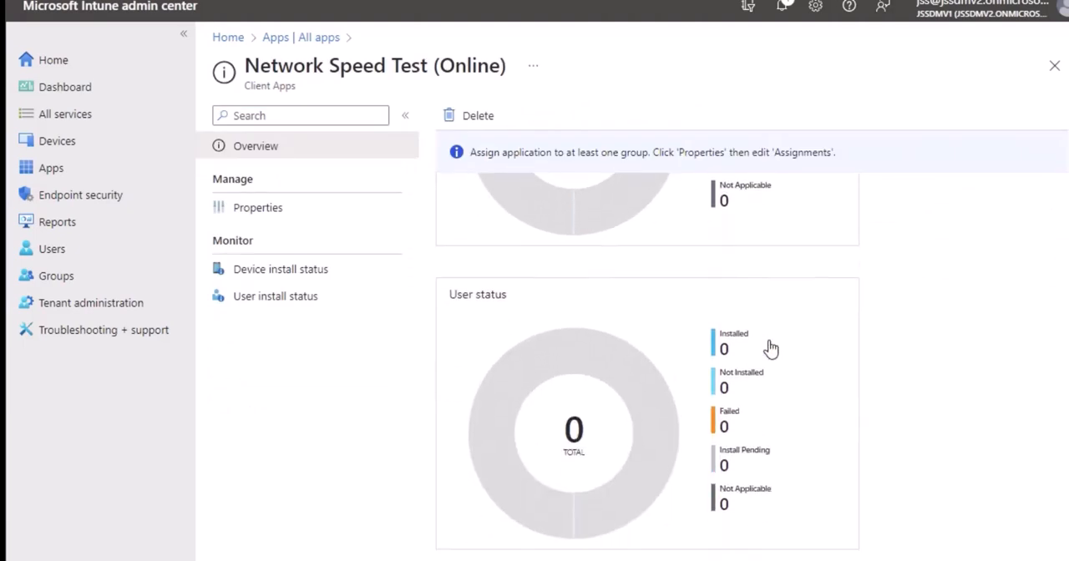
pyautogui.scroll(5, 770, 348)
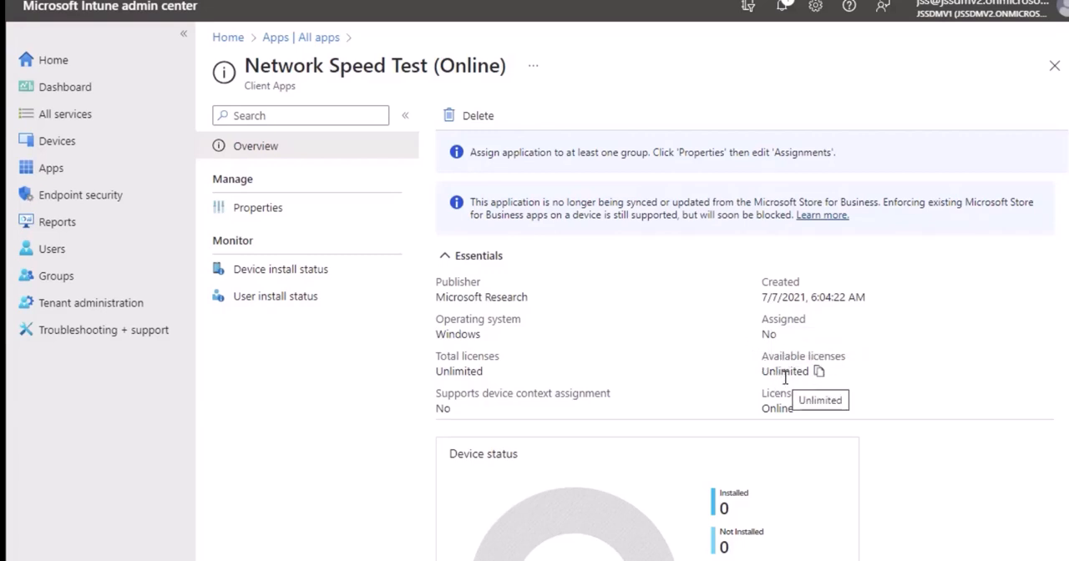
pyautogui.click(344, 272)
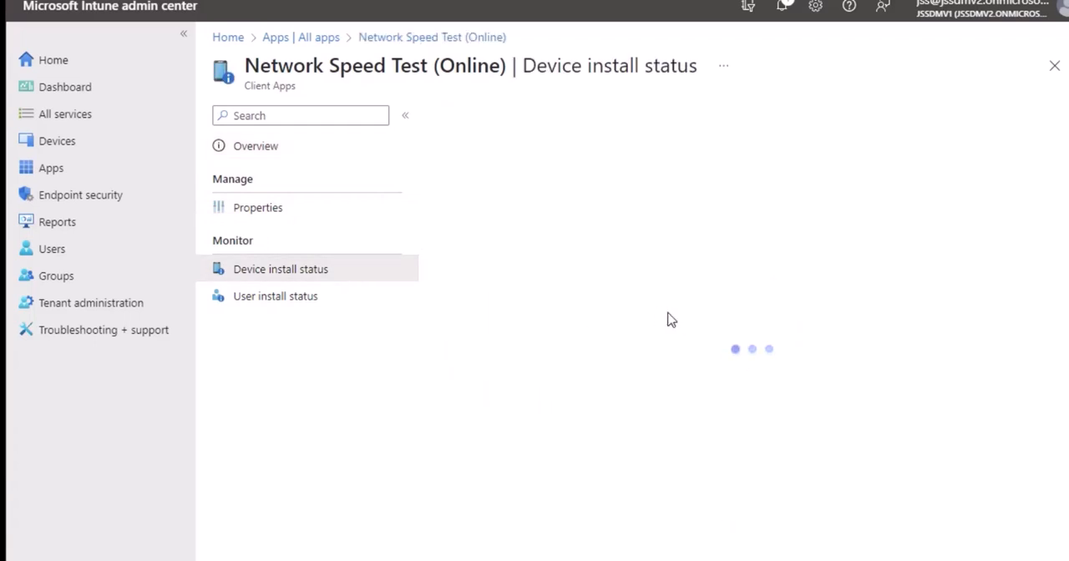
pyautogui.click(322, 37)
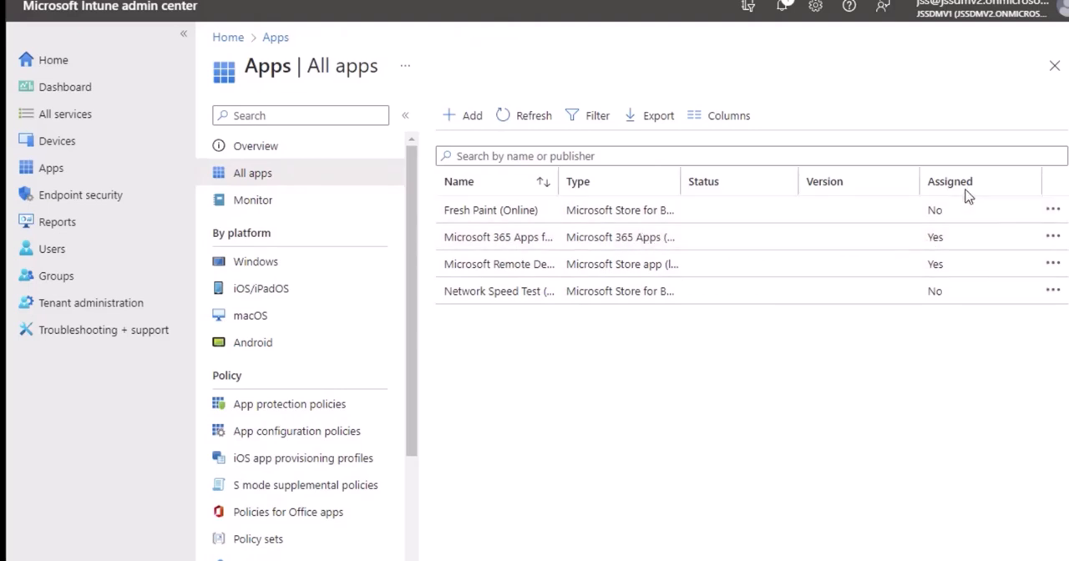
# - Open Microsoft 365 Apps for Windows 10 and examine its device status and user status charts
pyautogui.click(504, 239)
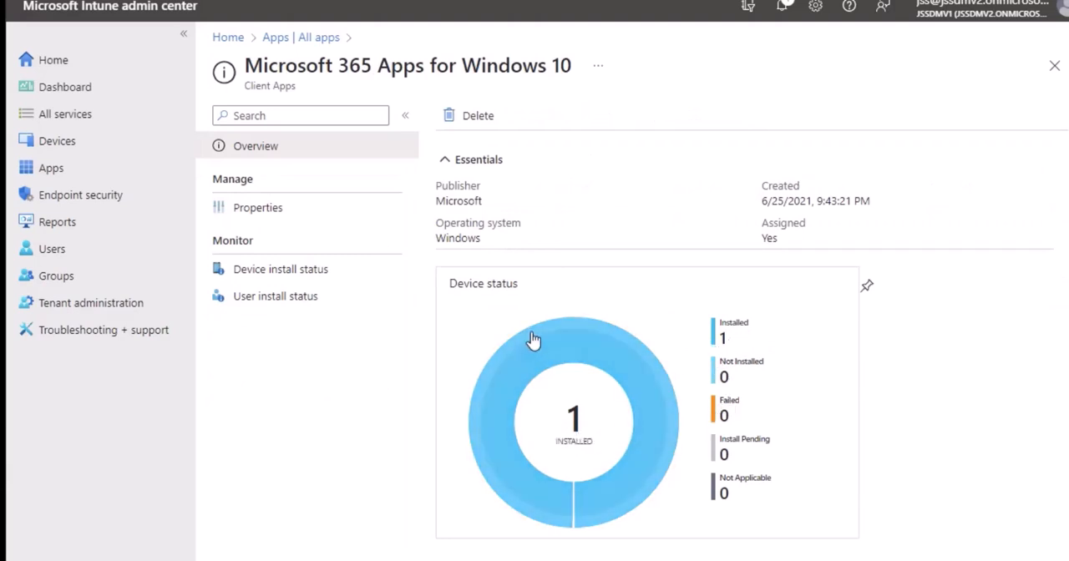
pyautogui.scroll(-3, 566, 362)
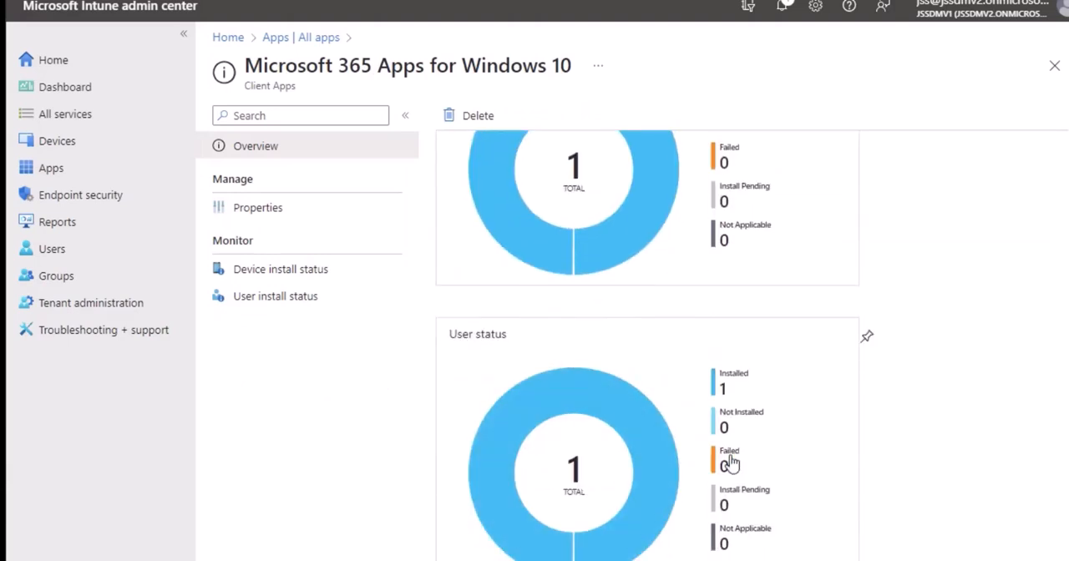
pyautogui.scroll(-1, 756, 430)
pyautogui.scroll(5, 578, 389)
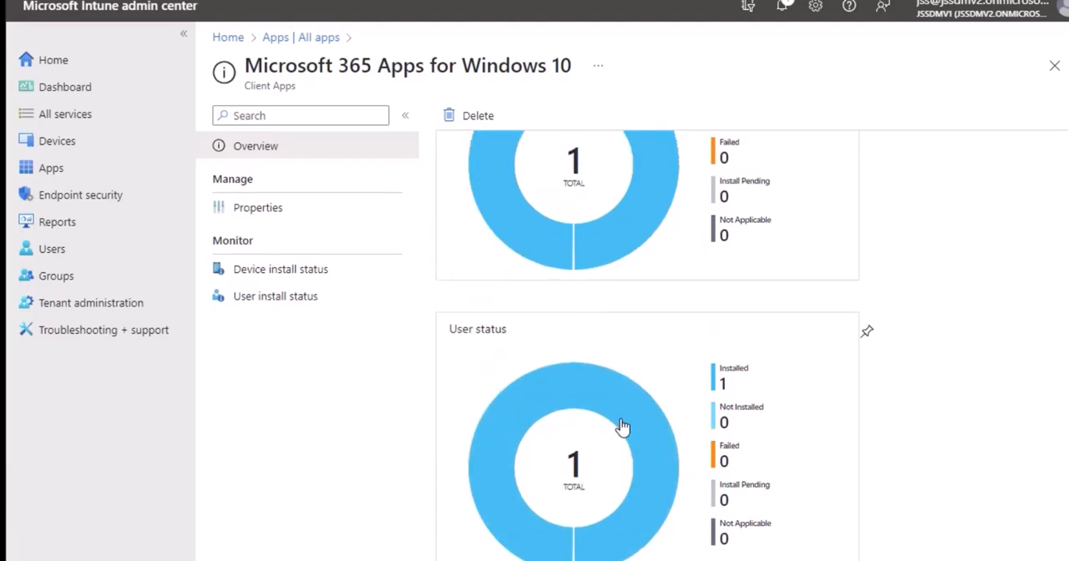
# - Review the properties of Microsoft 365 Apps for Windows 10, including its app information, suite configuration and group assignments
pyautogui.click(290, 207)
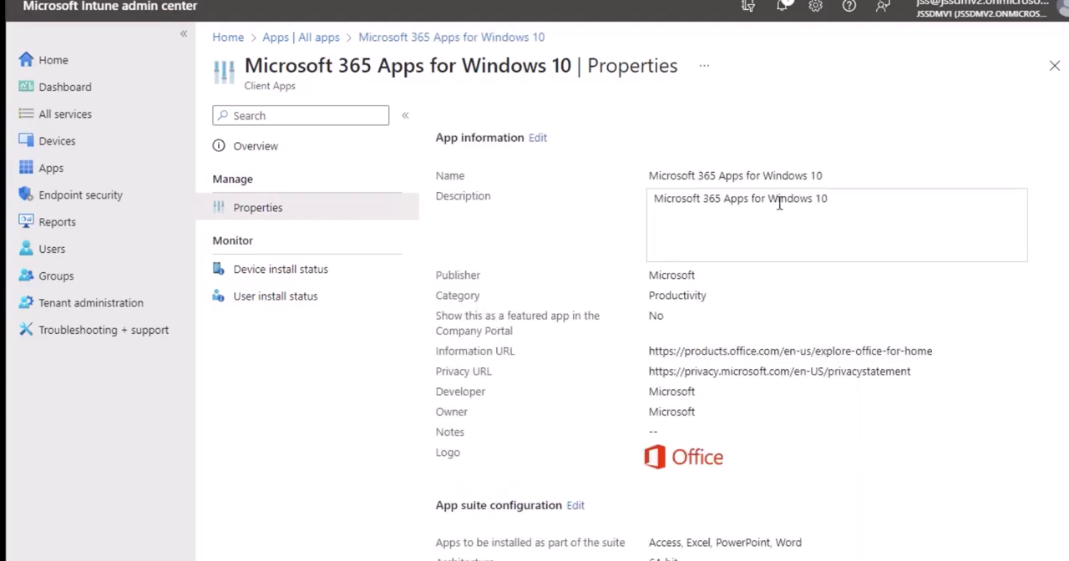
pyautogui.scroll(-3, 787, 225)
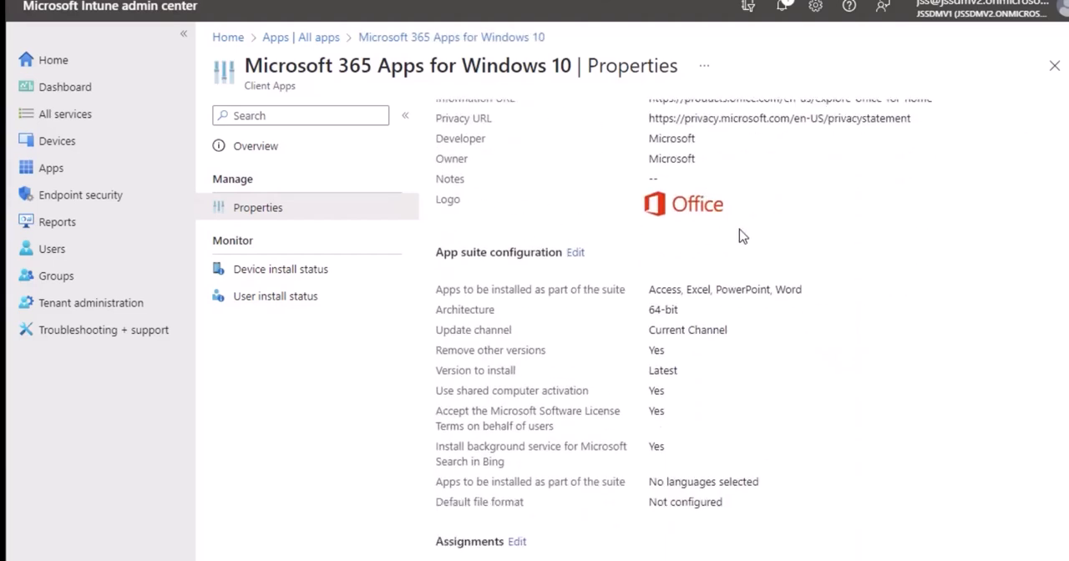
pyautogui.scroll(-2, 740, 237)
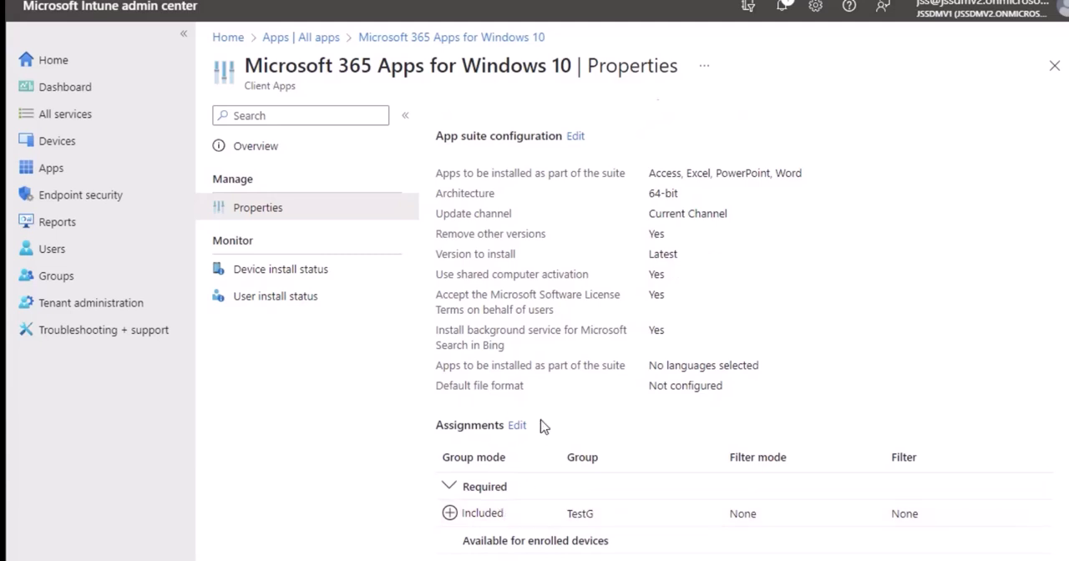
pyautogui.scroll(1, 544, 306)
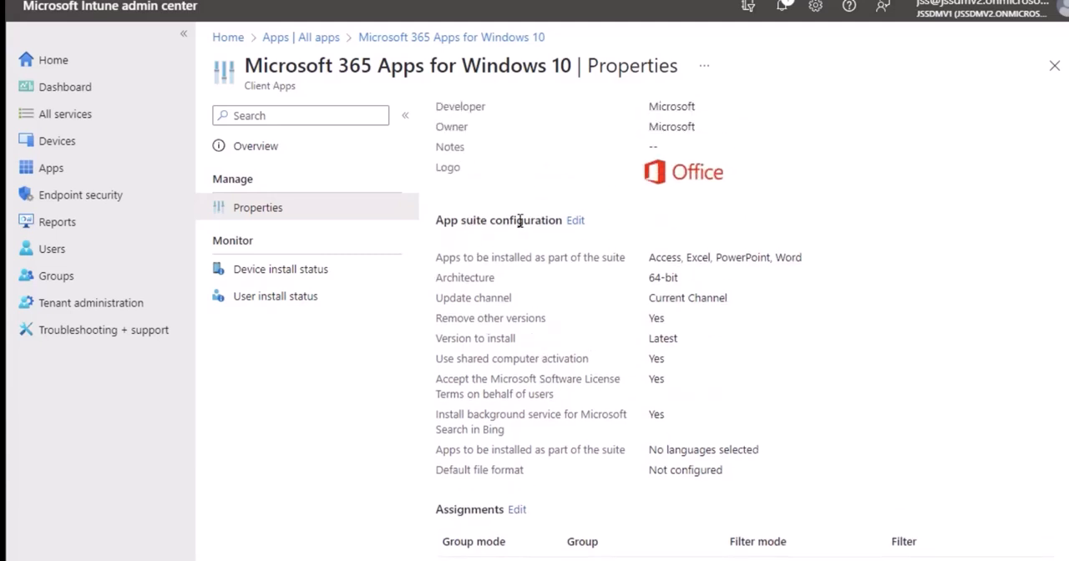
# - Edit the app suite configuration and remove Access from the selected Office apps
pyautogui.click(575, 222)
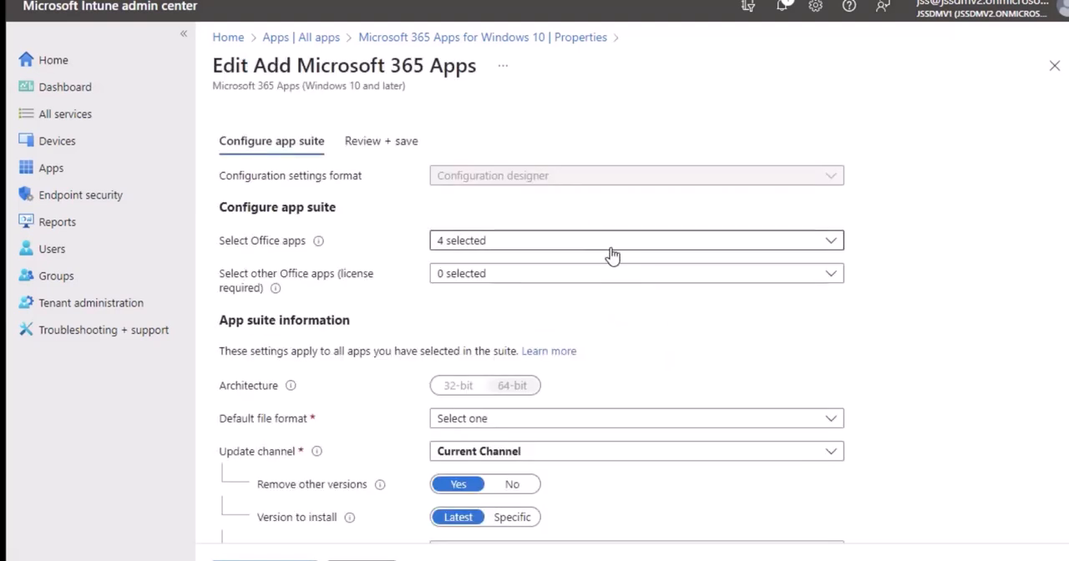
pyautogui.click(606, 247)
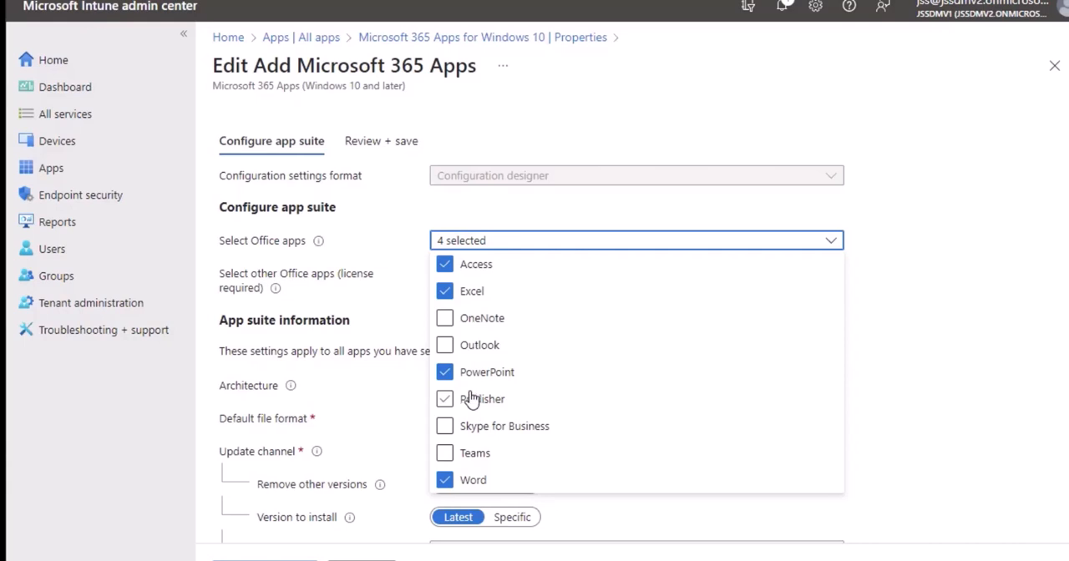
pyautogui.click(448, 267)
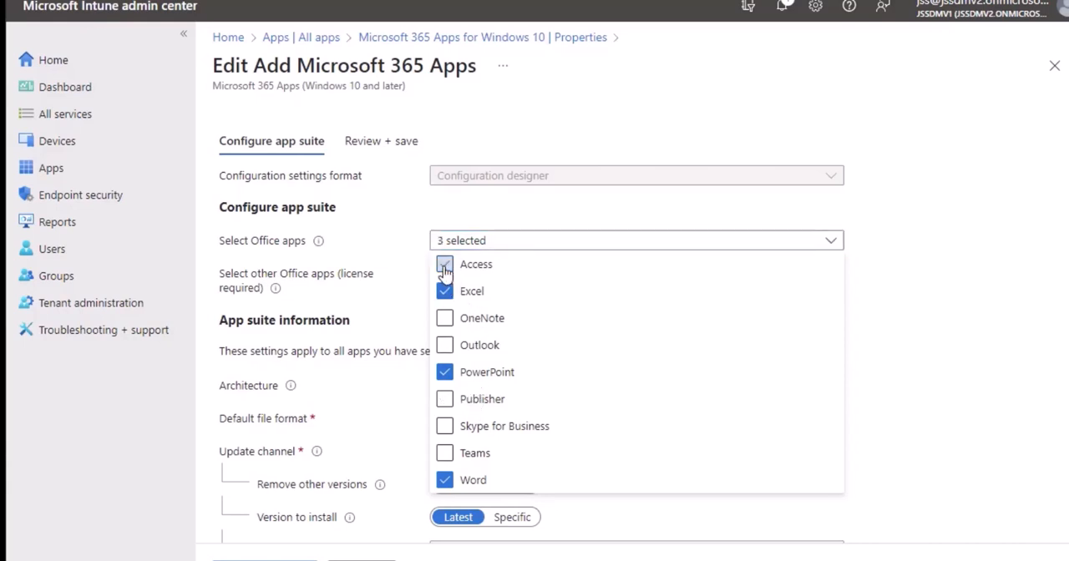
pyautogui.click(926, 348)
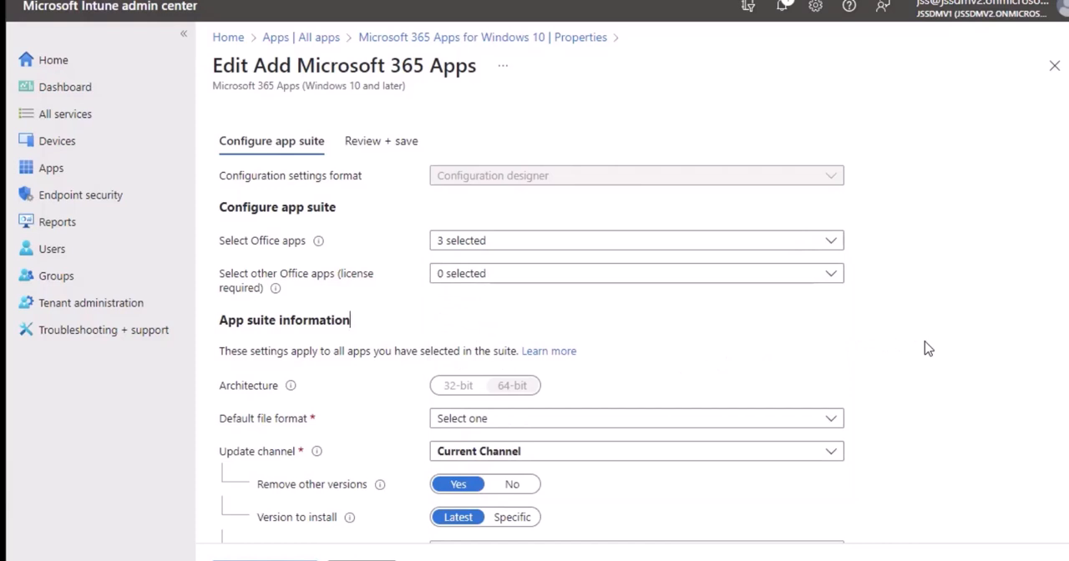
# - Examine the app suite information settings and the choices for the default file format, leaving the format unselected
pyautogui.scroll(-2, 847, 337)
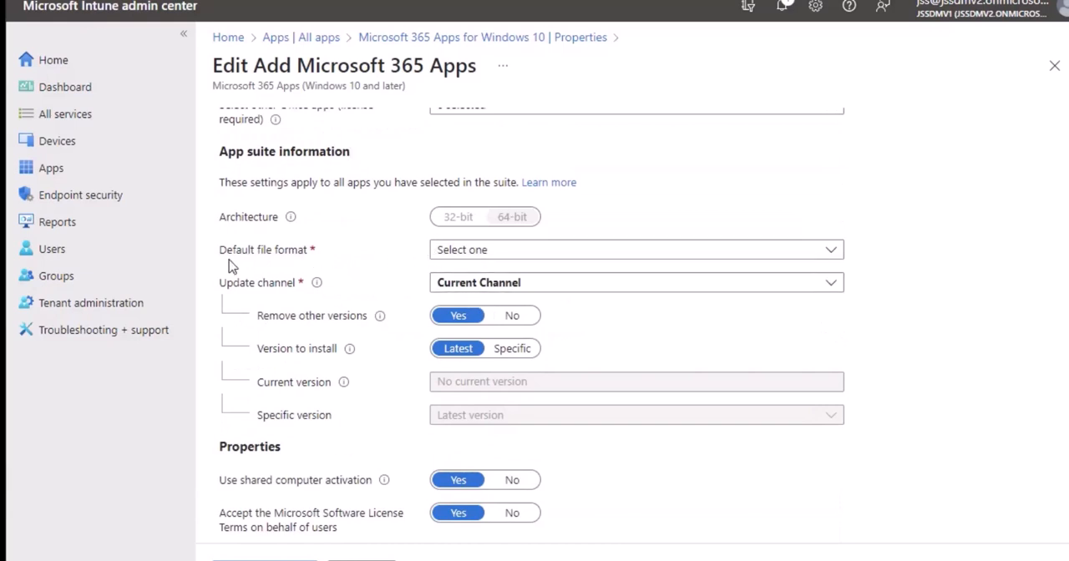
pyautogui.click(526, 250)
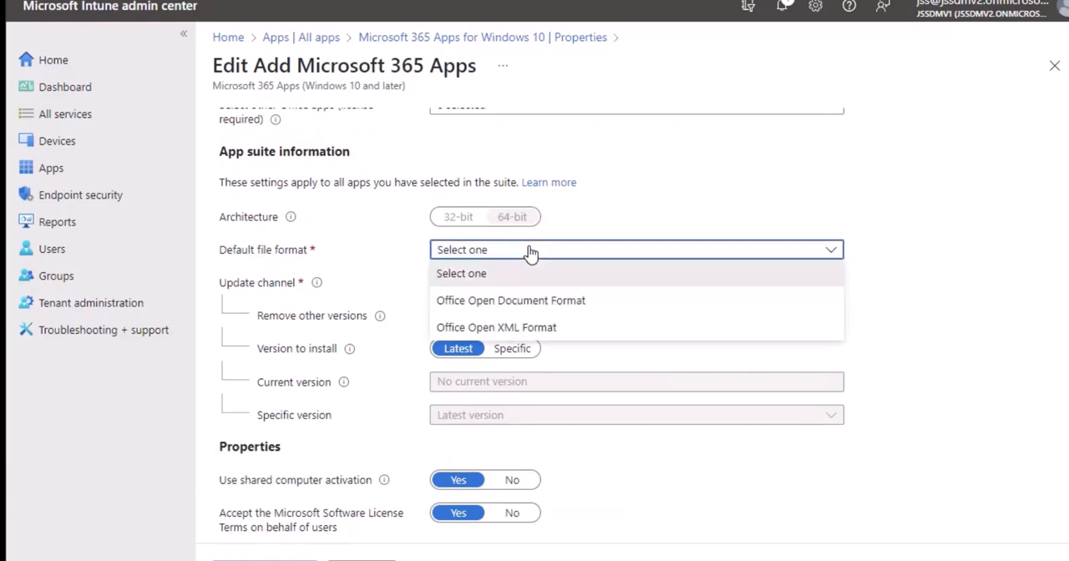
pyautogui.click(936, 413)
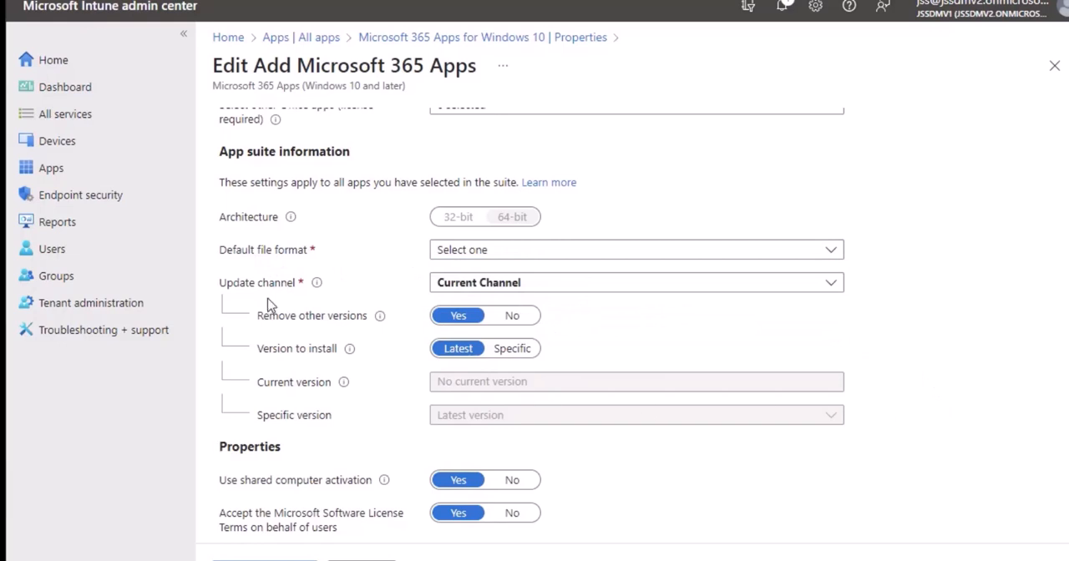
# - Review the update channel choices for the app suite, leaving Current Channel selected
pyautogui.click(514, 288)
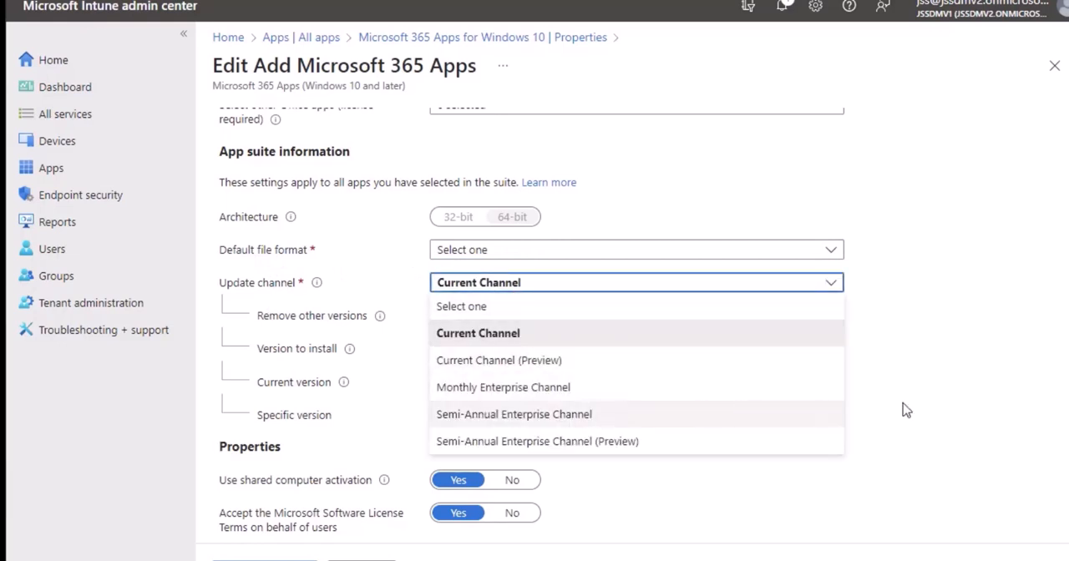
pyautogui.click(1000, 407)
pyautogui.scroll(-1, 422, 394)
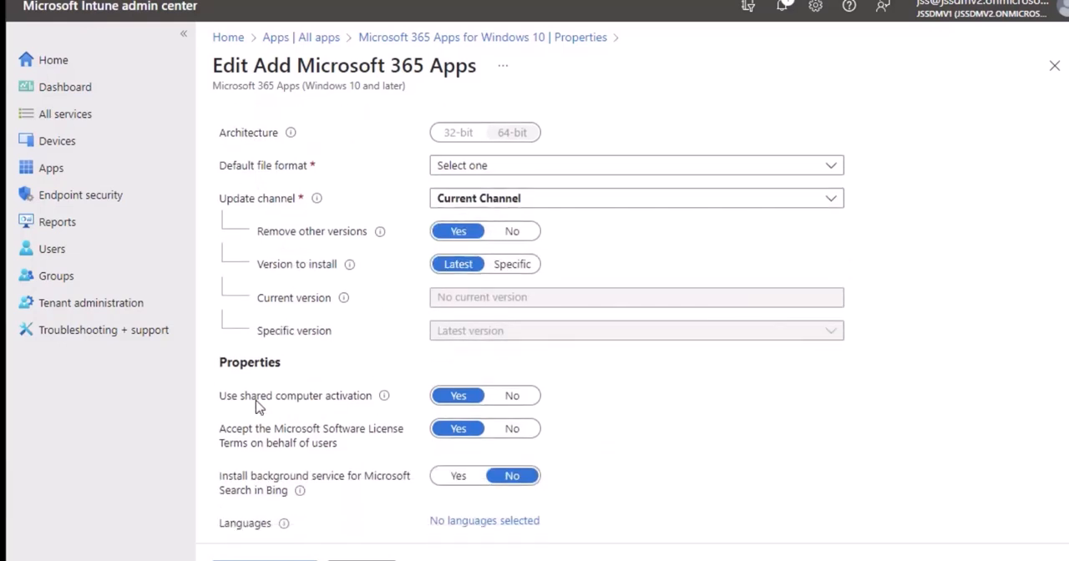
# - Set the version to install to Specific and examine the available specific versions, keeping Latest version selected
pyautogui.scroll(-1, 477, 411)
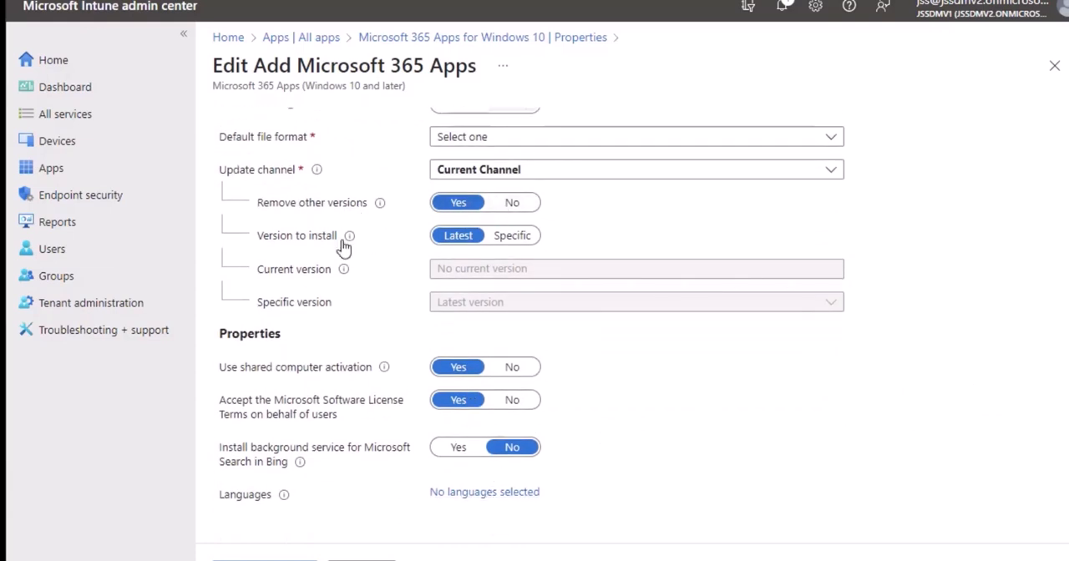
pyautogui.click(509, 237)
pyautogui.click(547, 306)
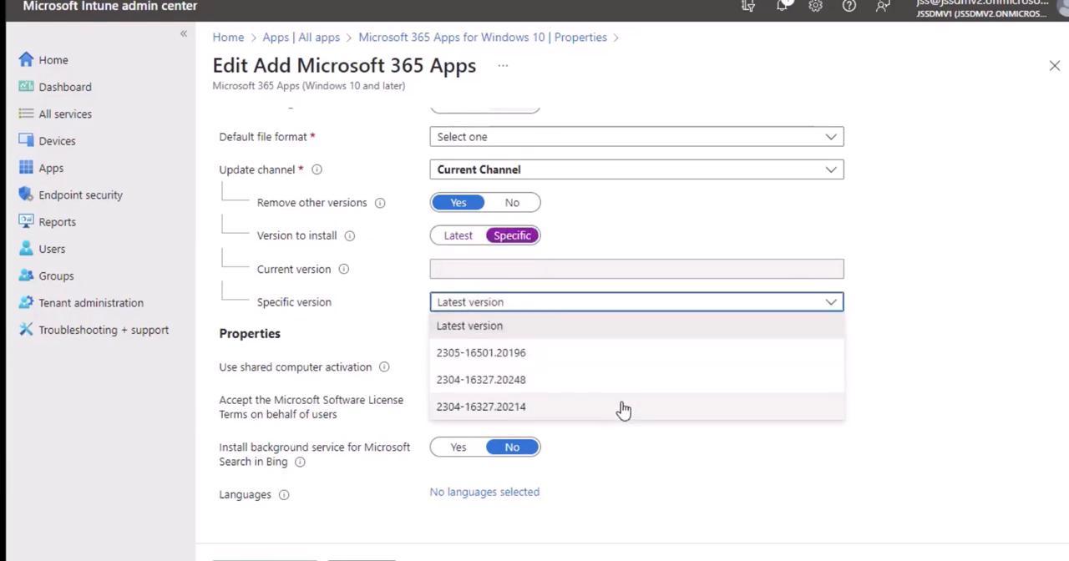
pyautogui.click(535, 271)
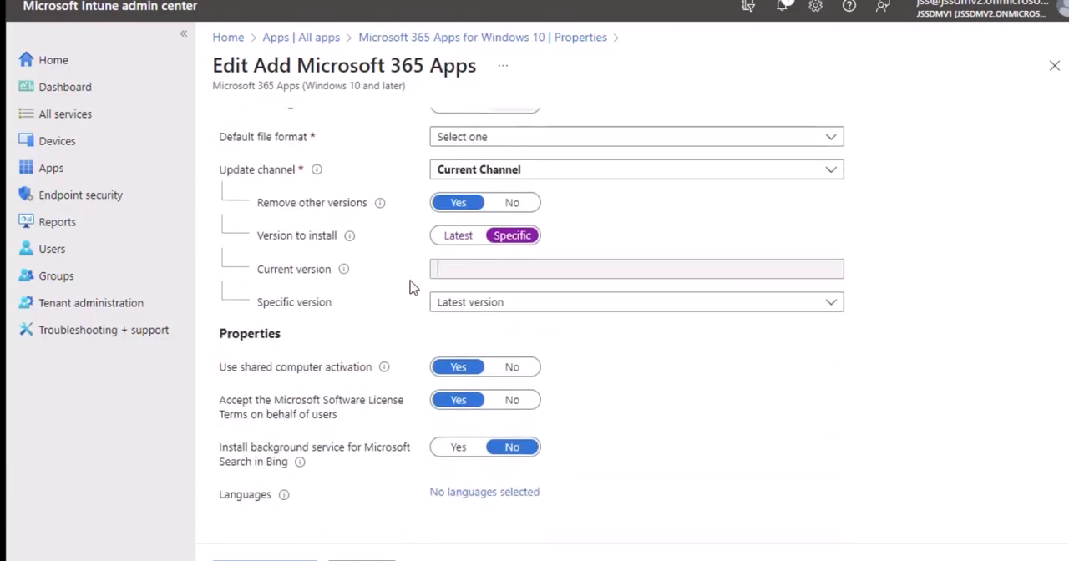
# - Cancel editing the app suite configuration and discard all unsaved changes
pyautogui.scroll(3, 409, 287)
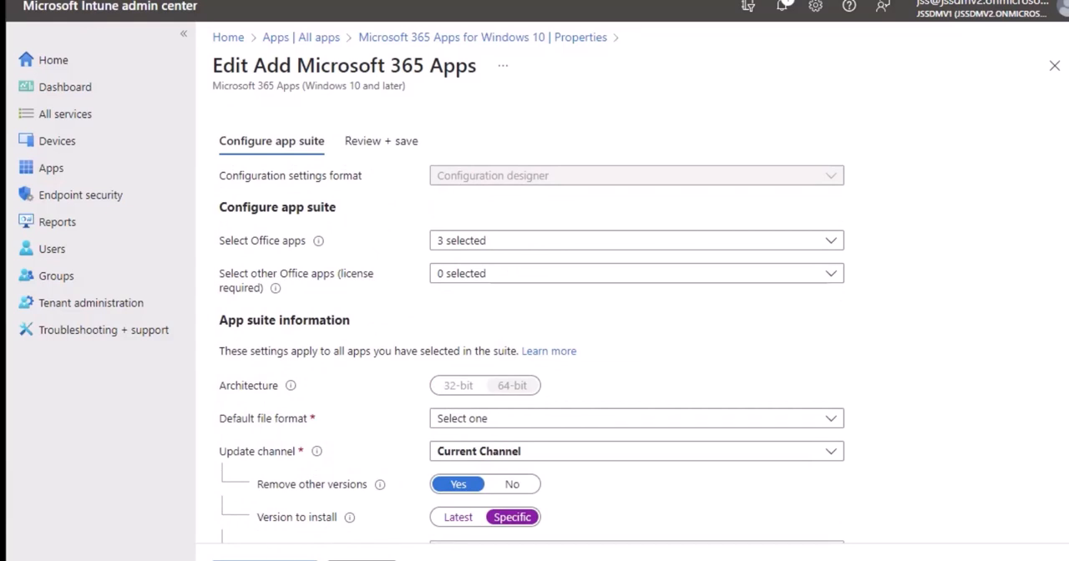
pyautogui.click(367, 558)
pyautogui.click(648, 67)
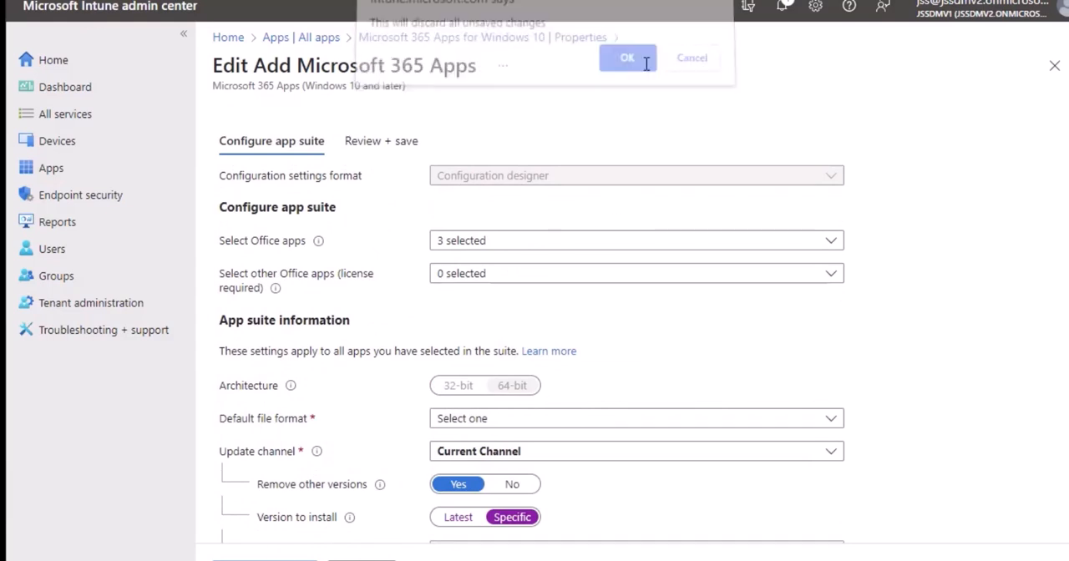
# - Open the assignments of Microsoft 365 Apps for Windows 10 for editing and examine the required, available and uninstall groups
pyautogui.scroll(-1, 585, 293)
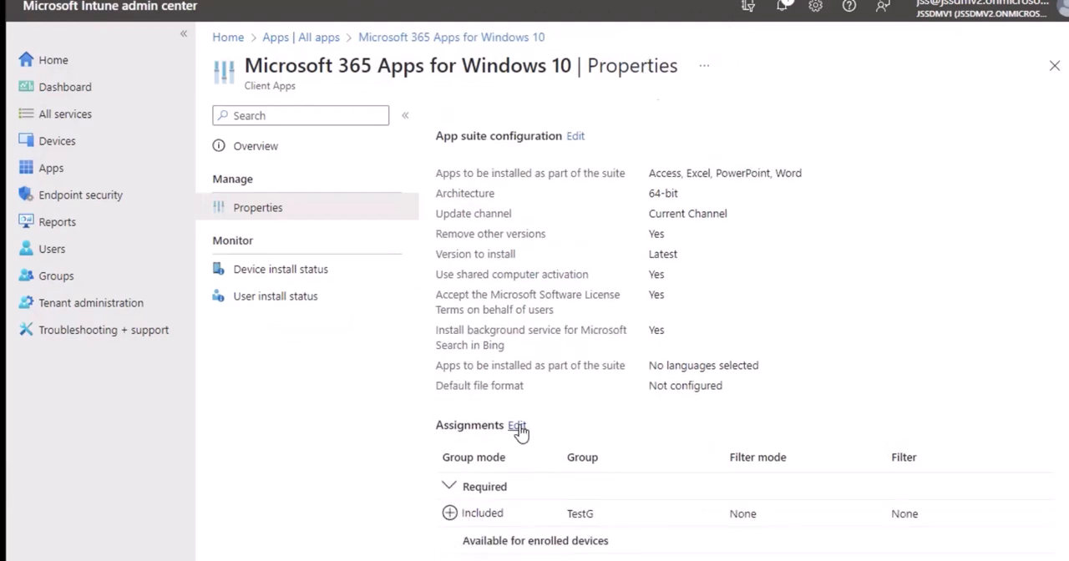
pyautogui.click(517, 426)
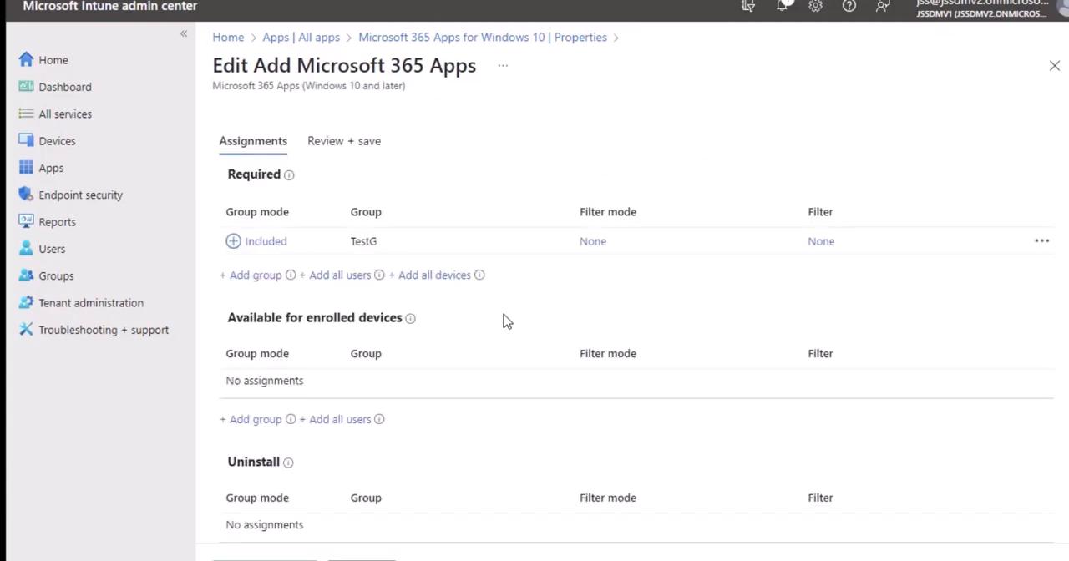
# - Review the Apps overview and the app license monitoring, returning to the Apps overview
pyautogui.click(51, 166)
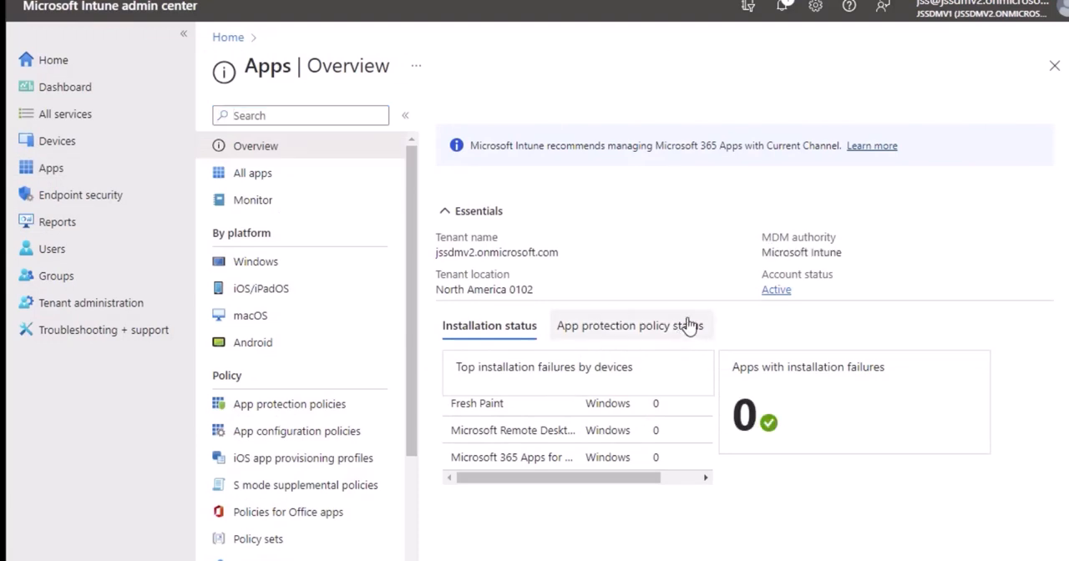
pyautogui.click(258, 199)
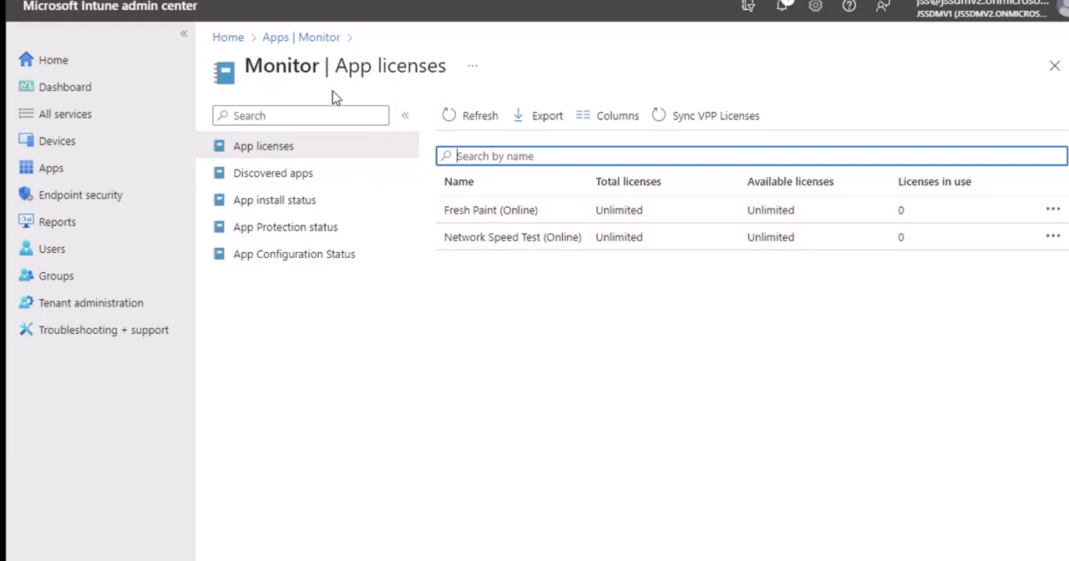
pyautogui.click(87, 172)
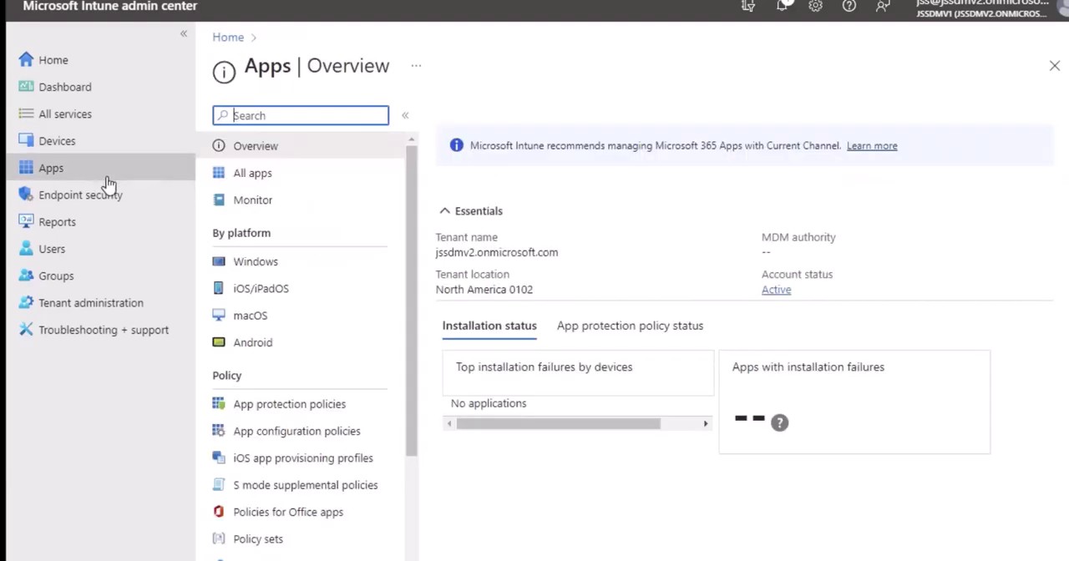
pyautogui.scroll(-3, 349, 353)
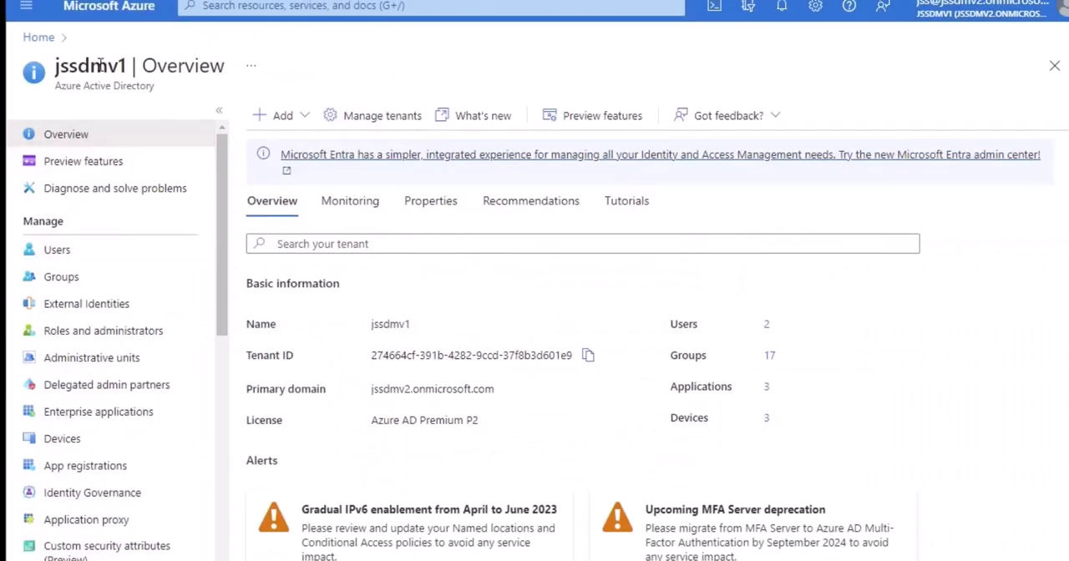
# - In the Azure portal, return to the home page, search for "in", and open the Microsoft Intune admin center to view its home page
pyautogui.click(39, 39)
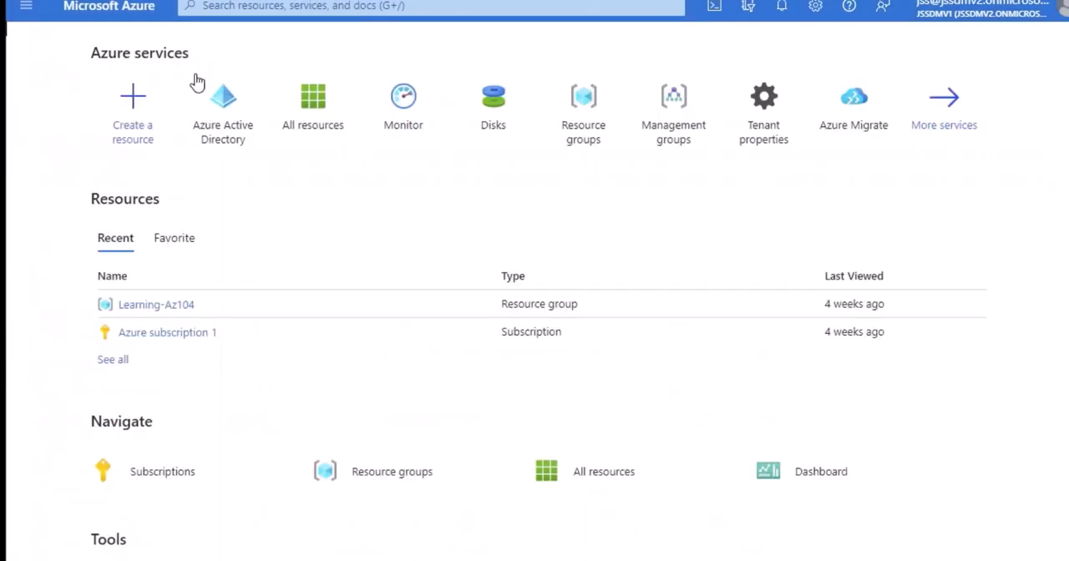
pyautogui.click(310, 11)
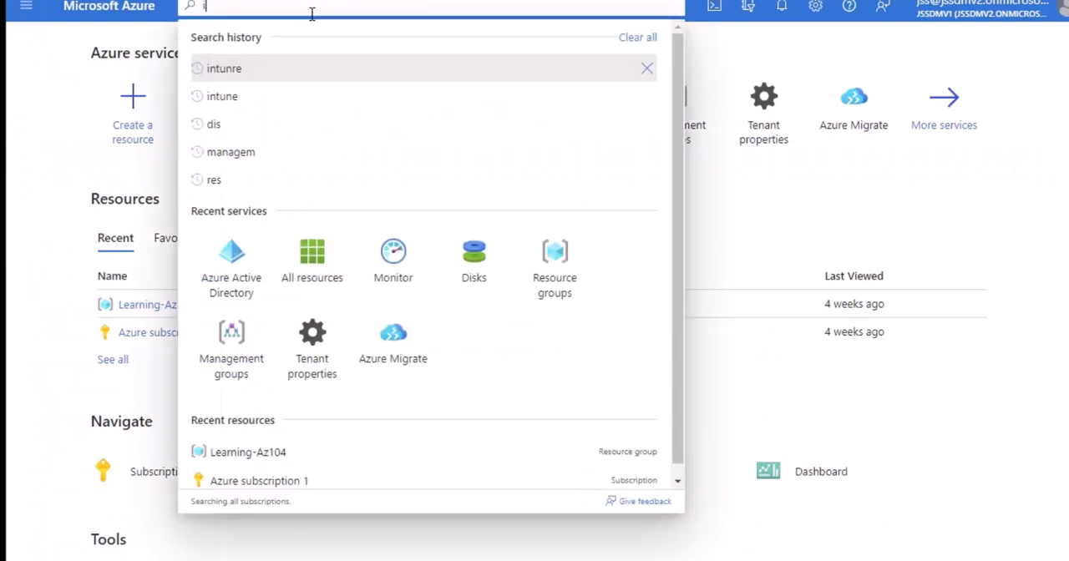
pyautogui.write('in')
pyautogui.click(241, 146)
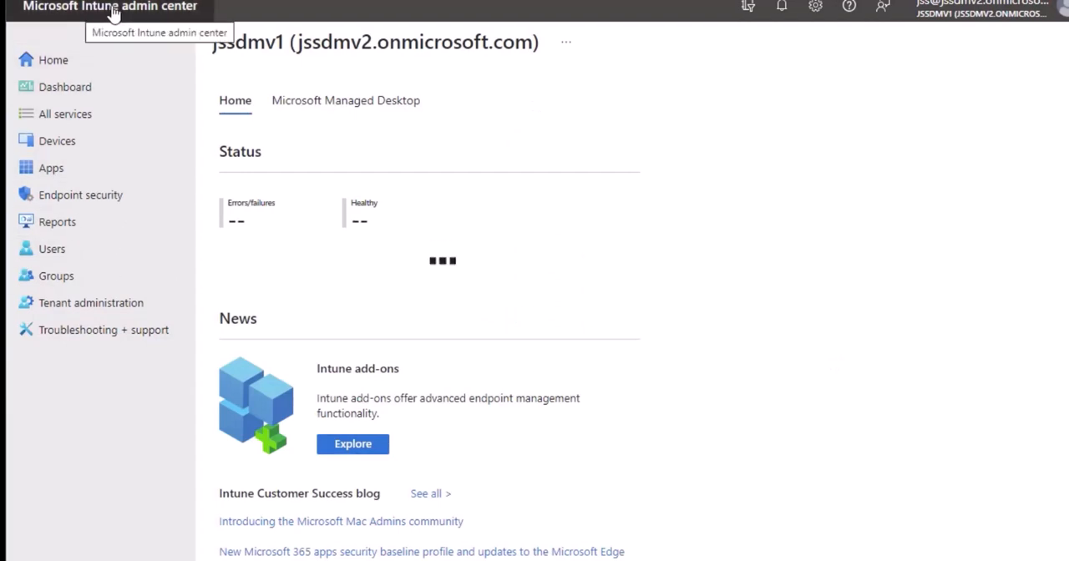
pyautogui.scroll(-3, 542, 270)
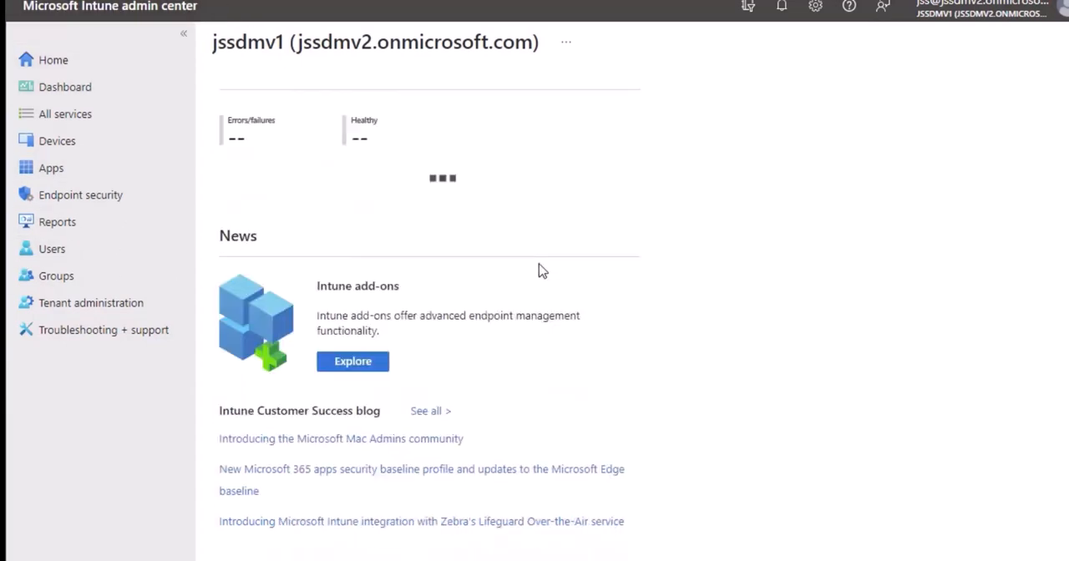
pyautogui.scroll(3, 541, 270)
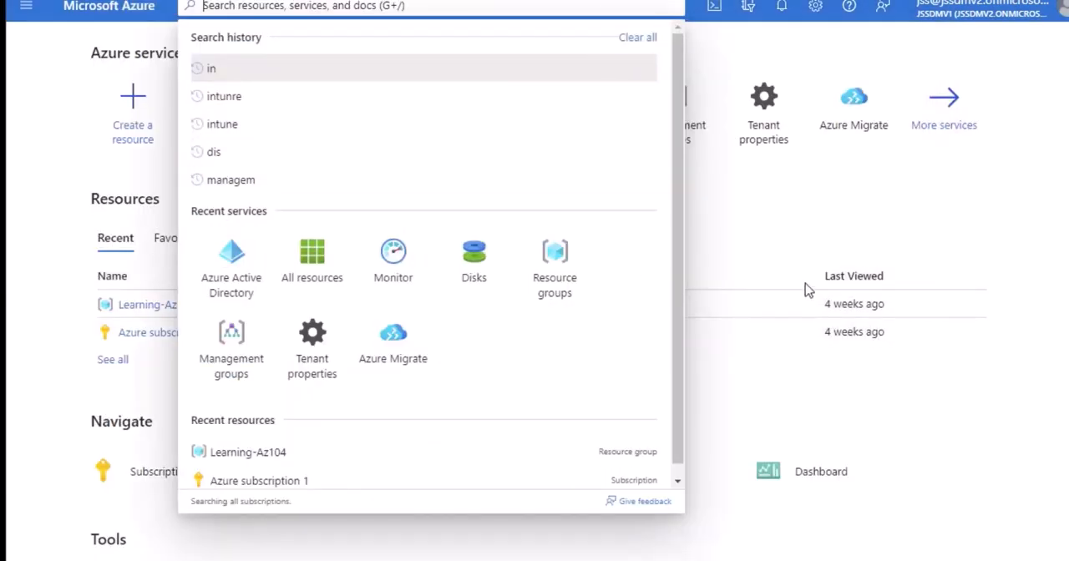
pyautogui.click(63, 180)
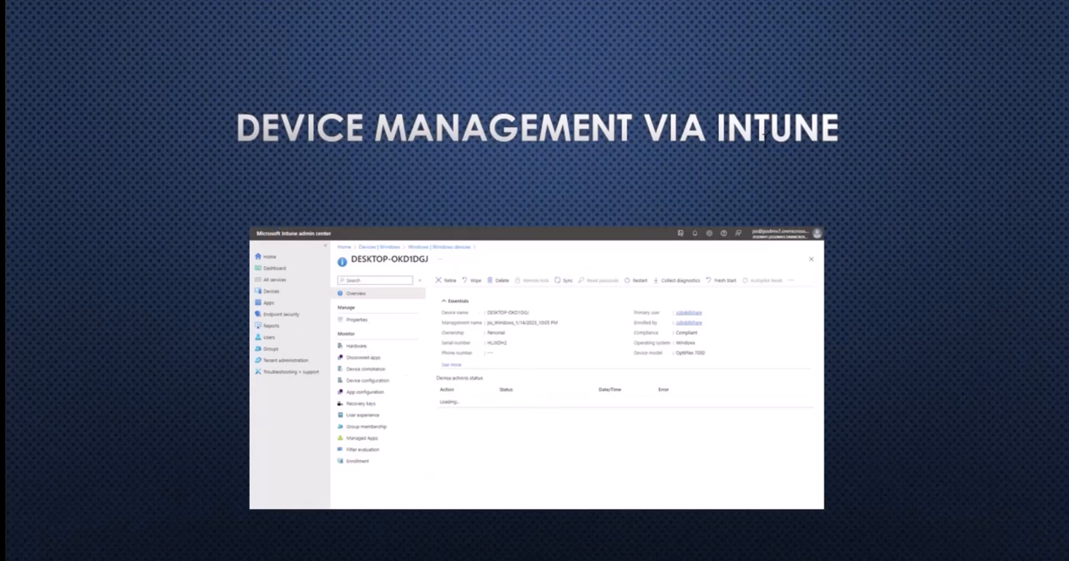
pyautogui.press('Right')
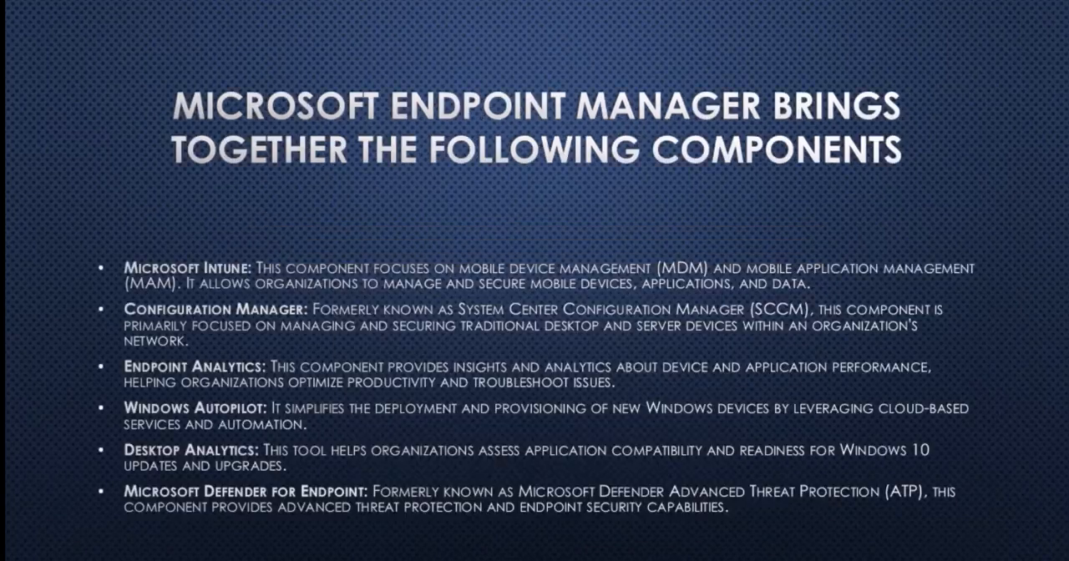